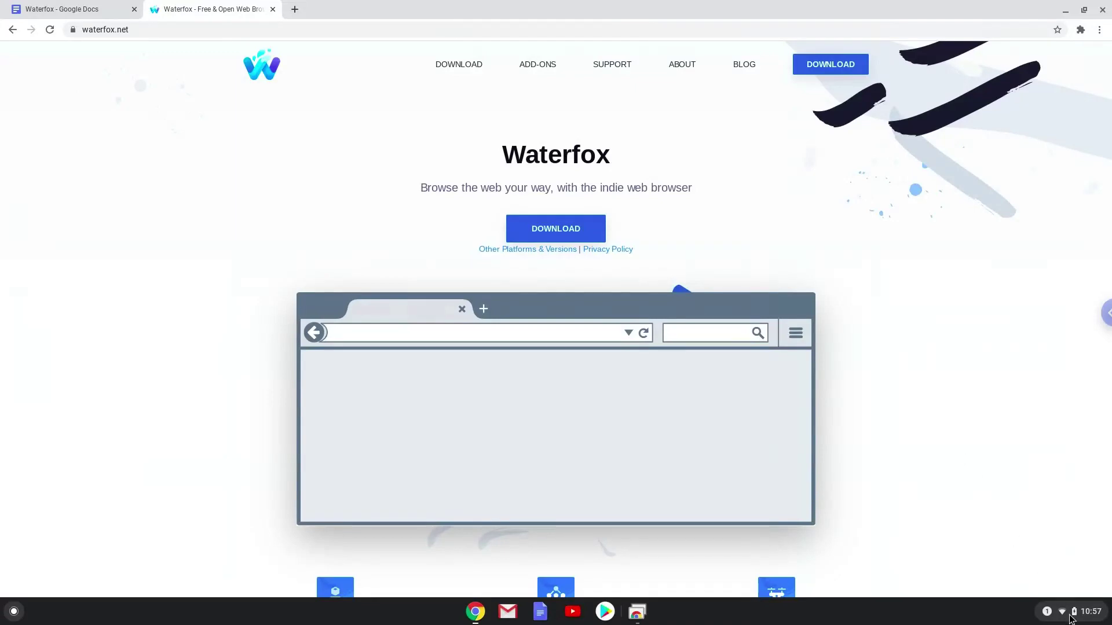
# Bring up the ChromeOS quick settings panel from the shelf status tray.
pyautogui.click(1071, 613)
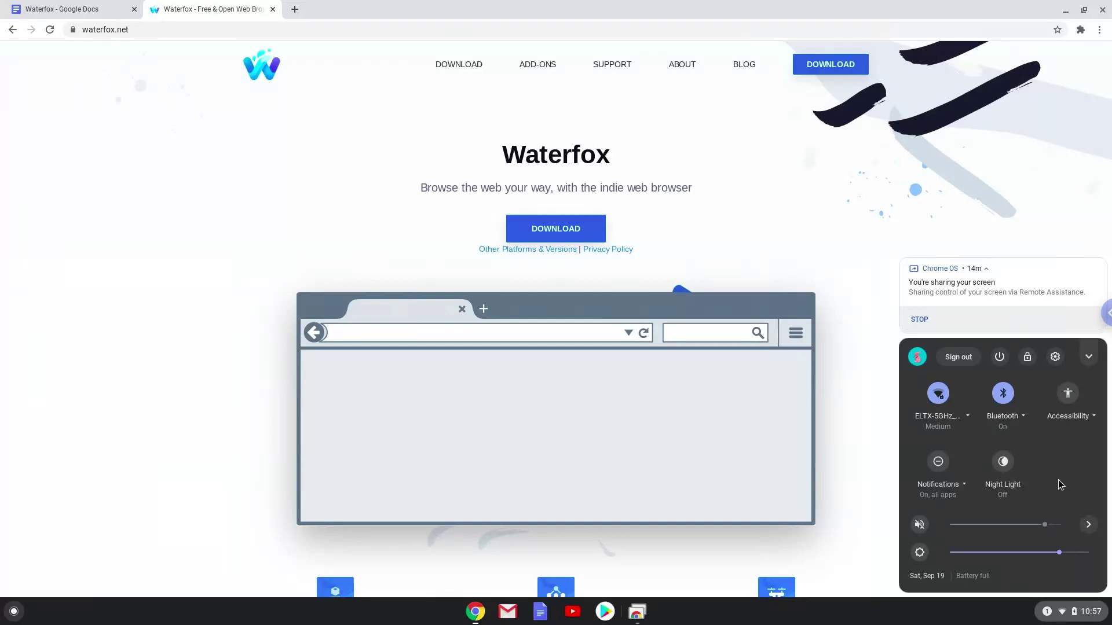
# Go from quick settings into ChromeOS Settings and show the Linux (Beta) section.
pyautogui.click(1054, 357)
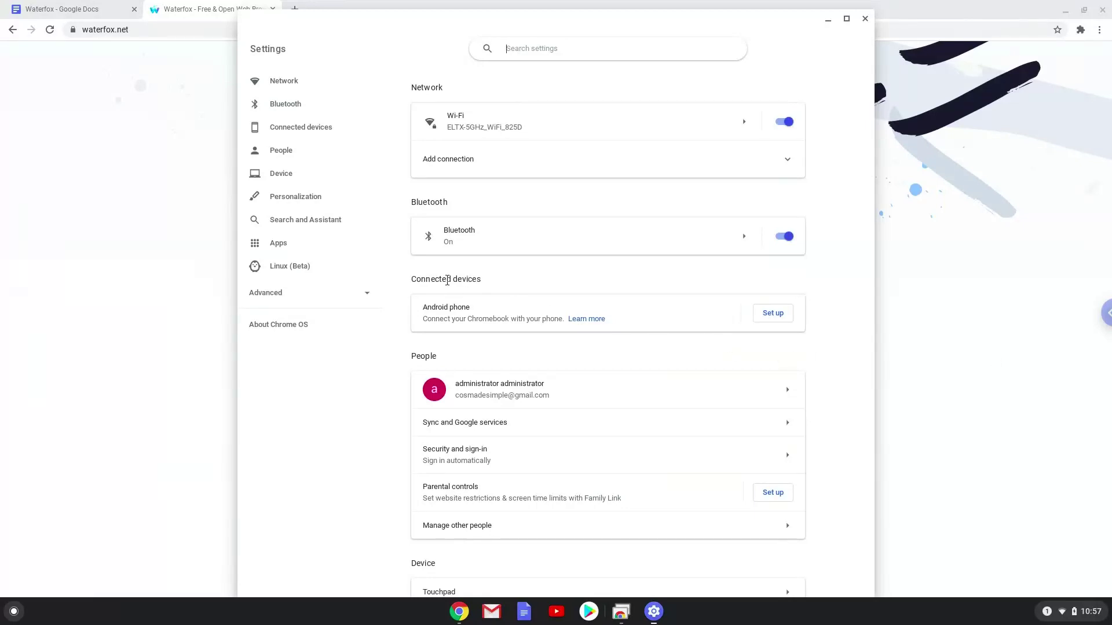
pyautogui.click(351, 268)
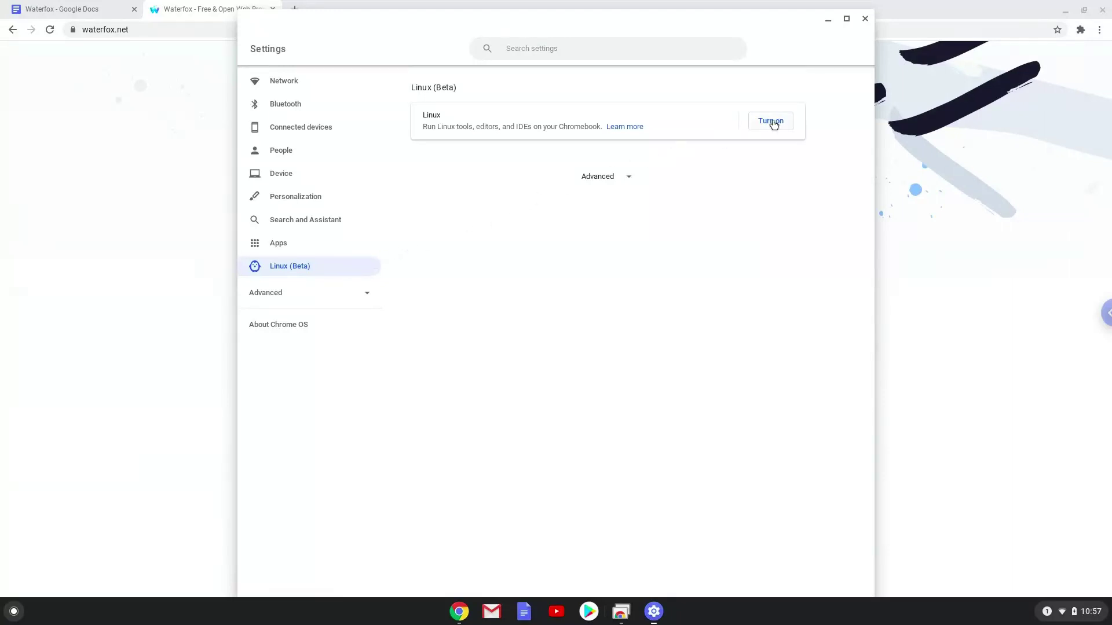
# Turn on and install Linux (Beta), then dismiss the terminal that appears afterwards.
pyautogui.click(771, 122)
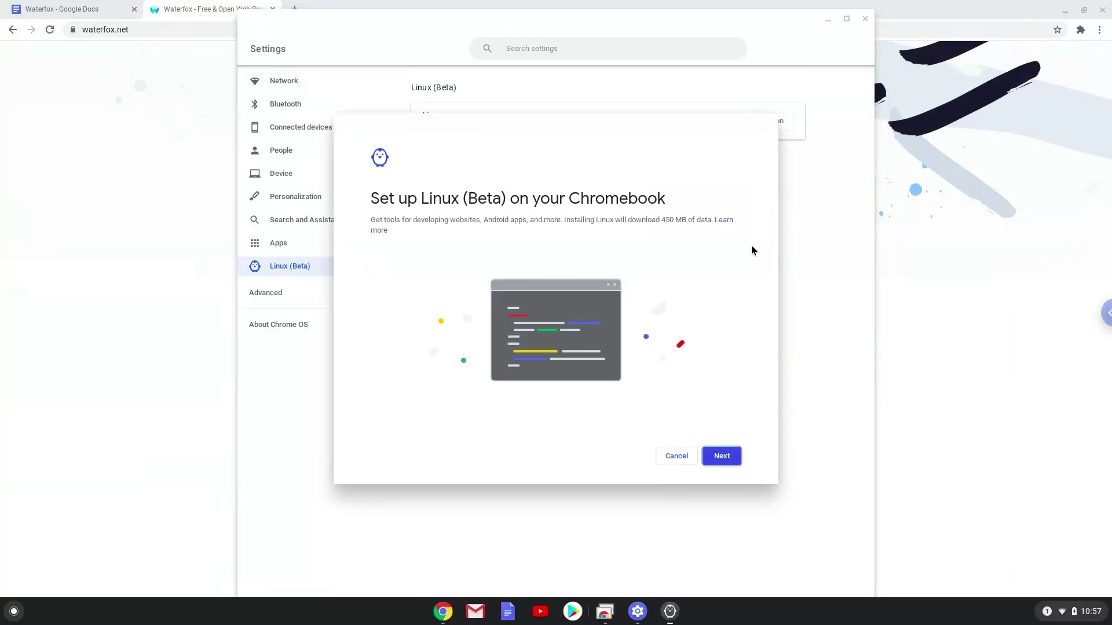
pyautogui.click(722, 456)
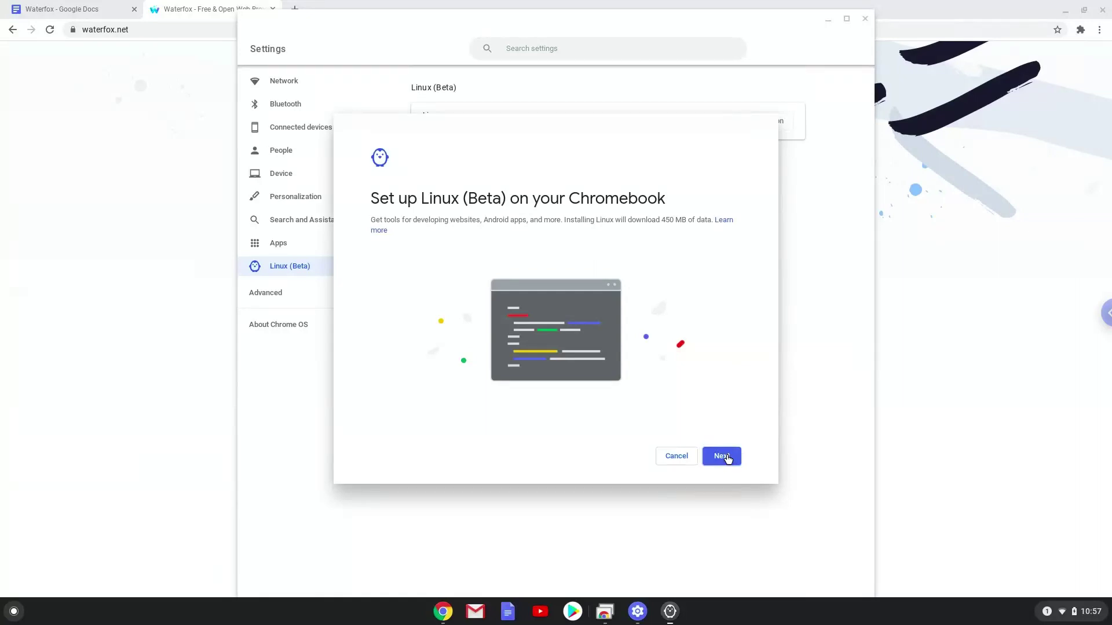
pyautogui.click(729, 458)
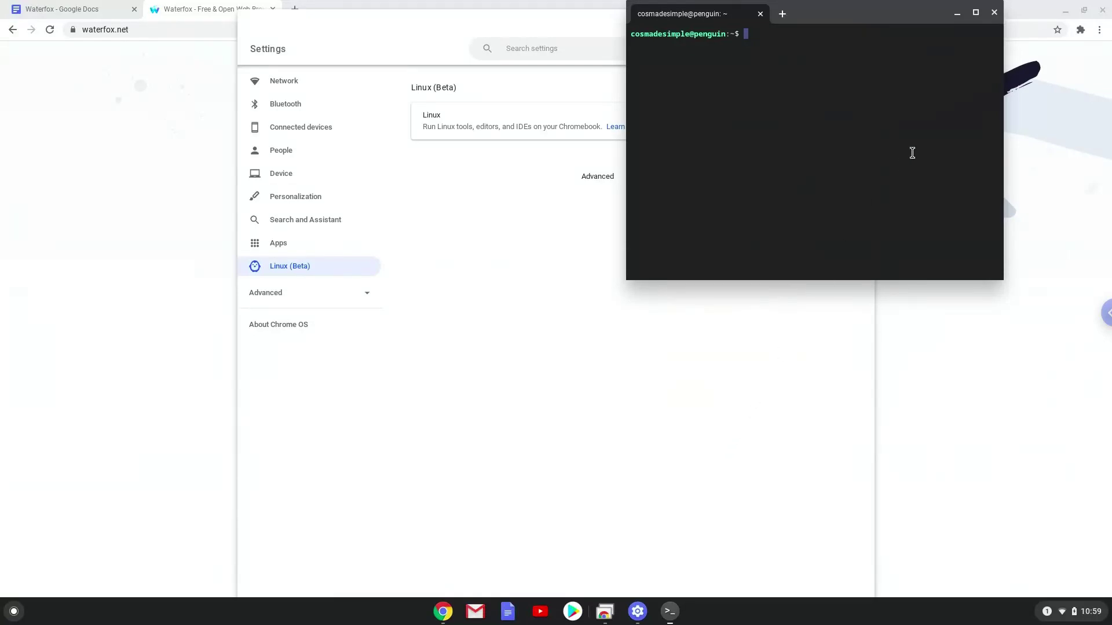
pyautogui.click(995, 16)
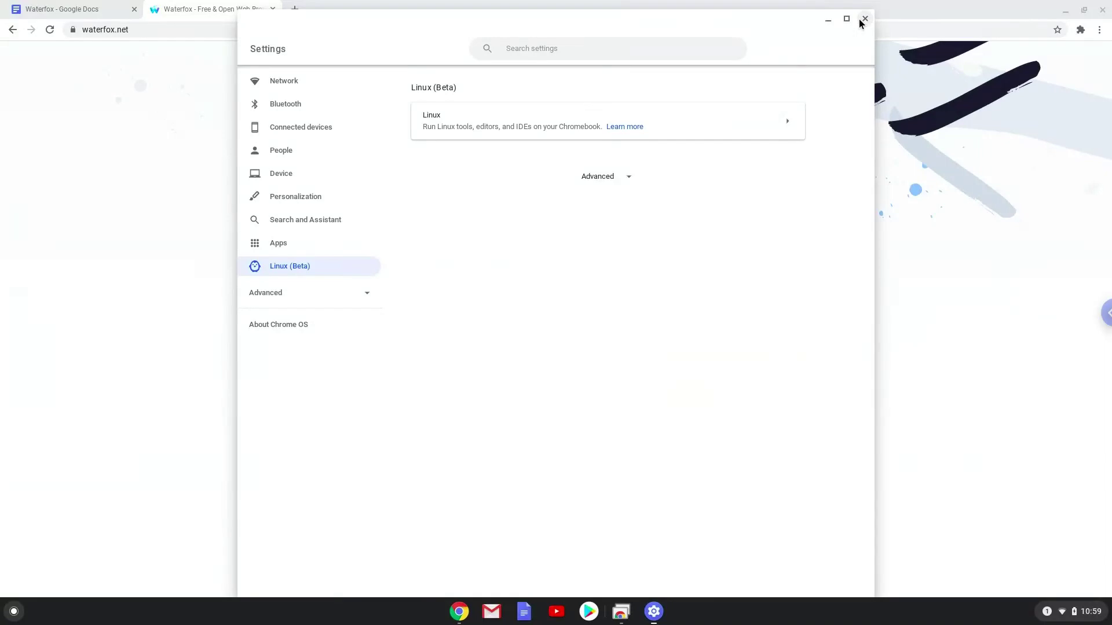
# Leave Settings and download the Waterfox Linux archive from waterfox.net.
pyautogui.click(865, 19)
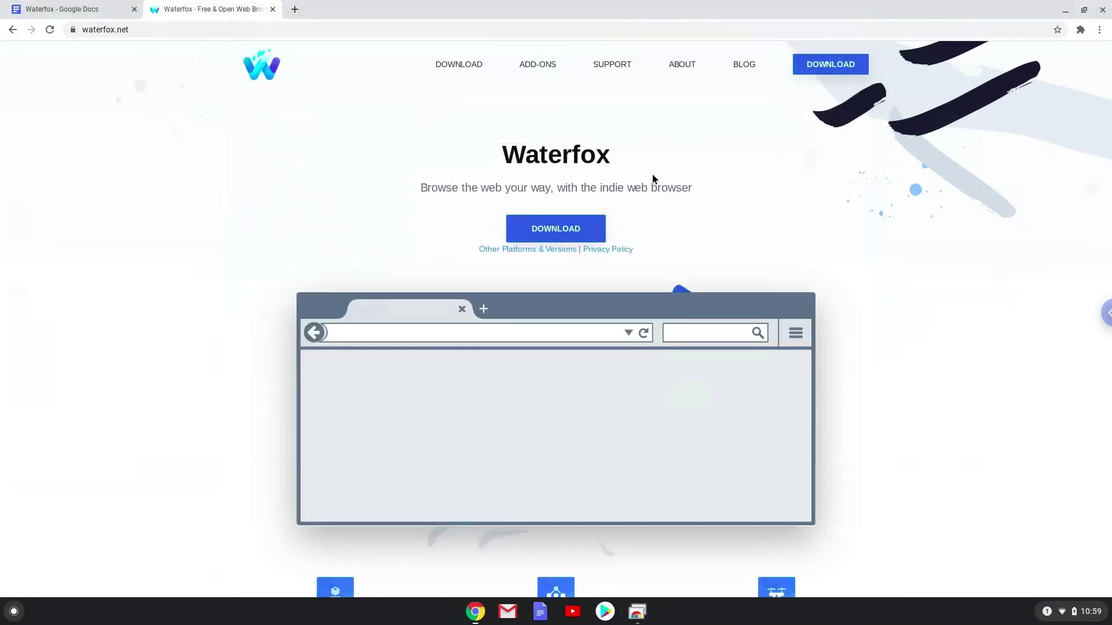
pyautogui.click(581, 229)
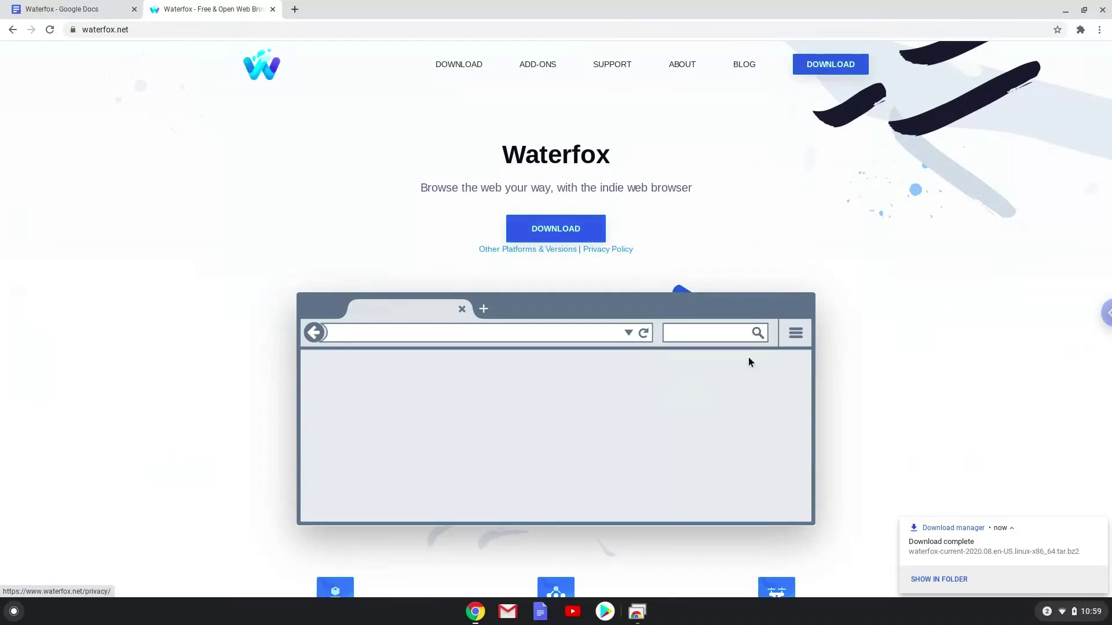
# Show the downloaded Waterfox archive in Downloads and cut it for moving.
pyautogui.click(946, 579)
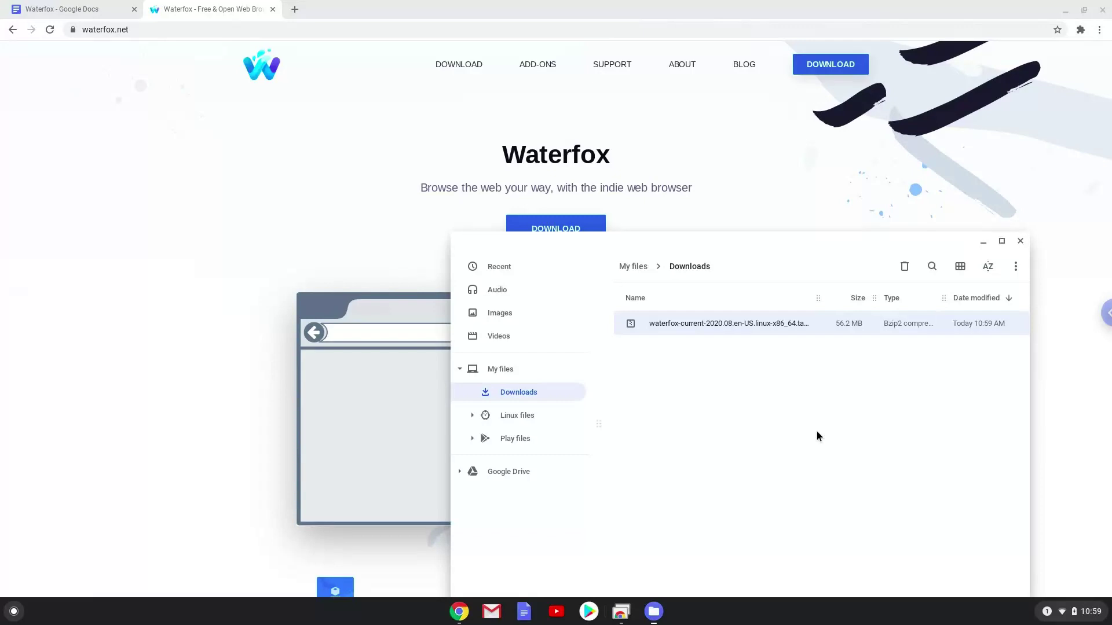
pyautogui.rightClick(715, 324)
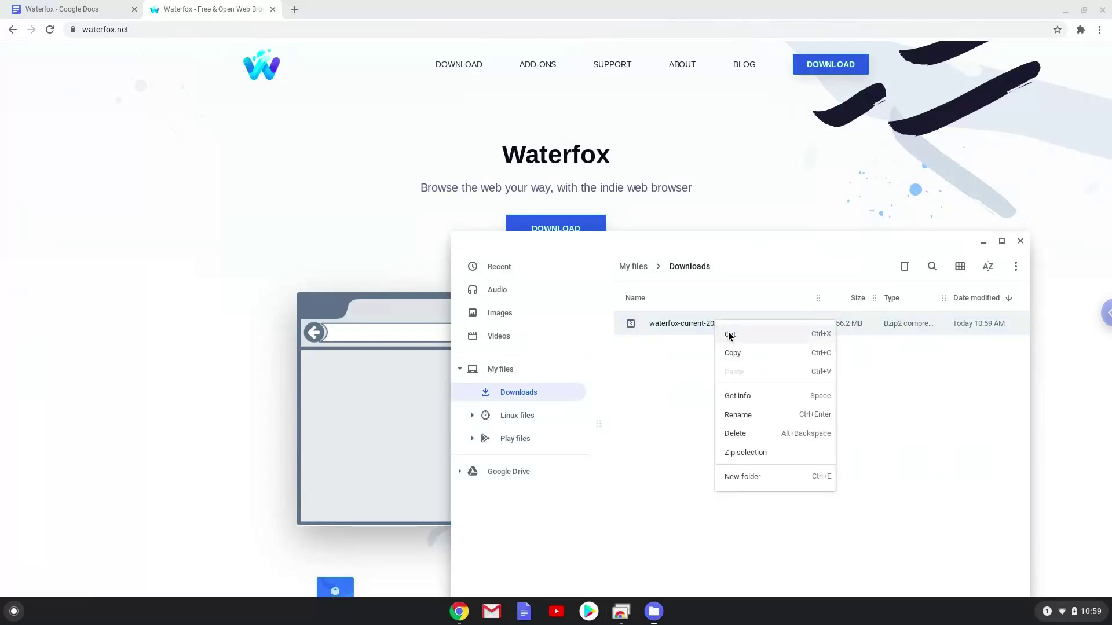
pyautogui.click(730, 335)
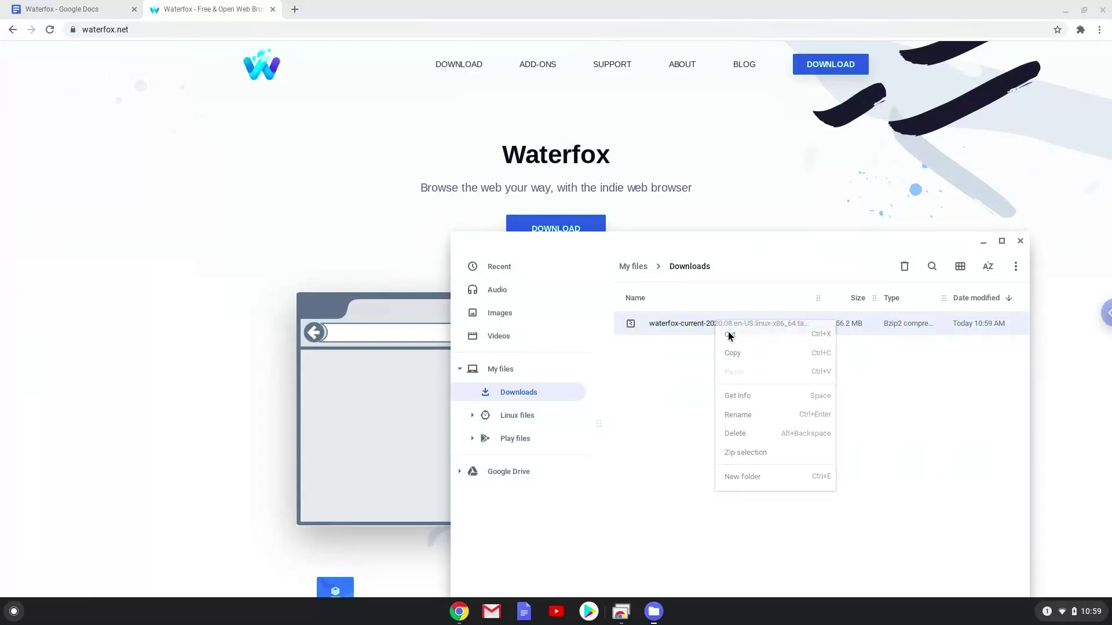
# Paste the Waterfox archive into the Linux files folder.
pyautogui.click(527, 425)
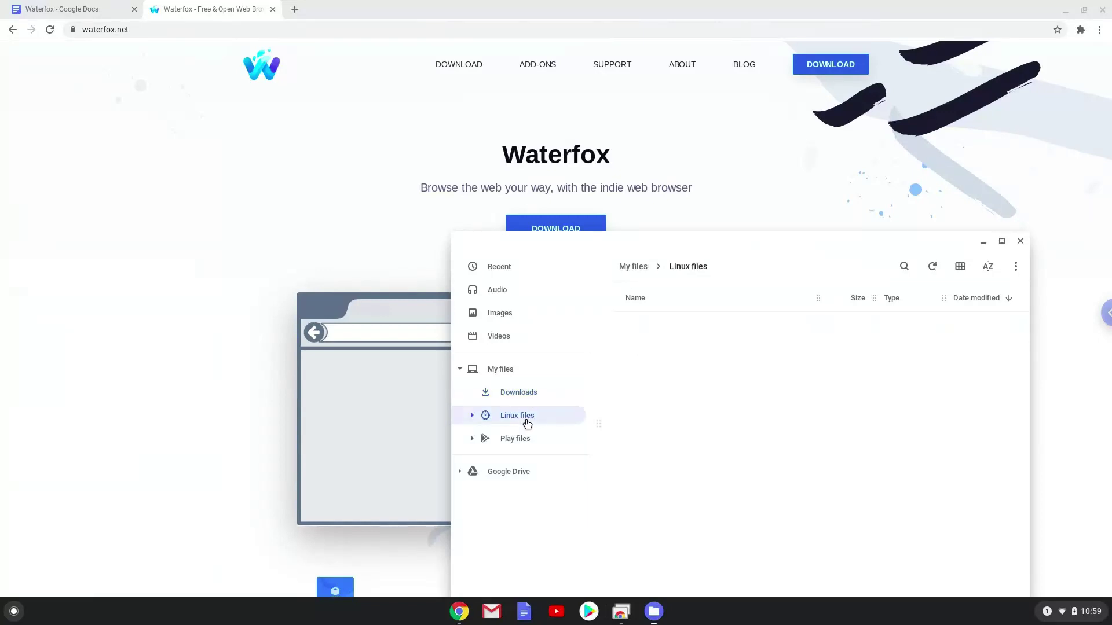
pyautogui.rightClick(673, 409)
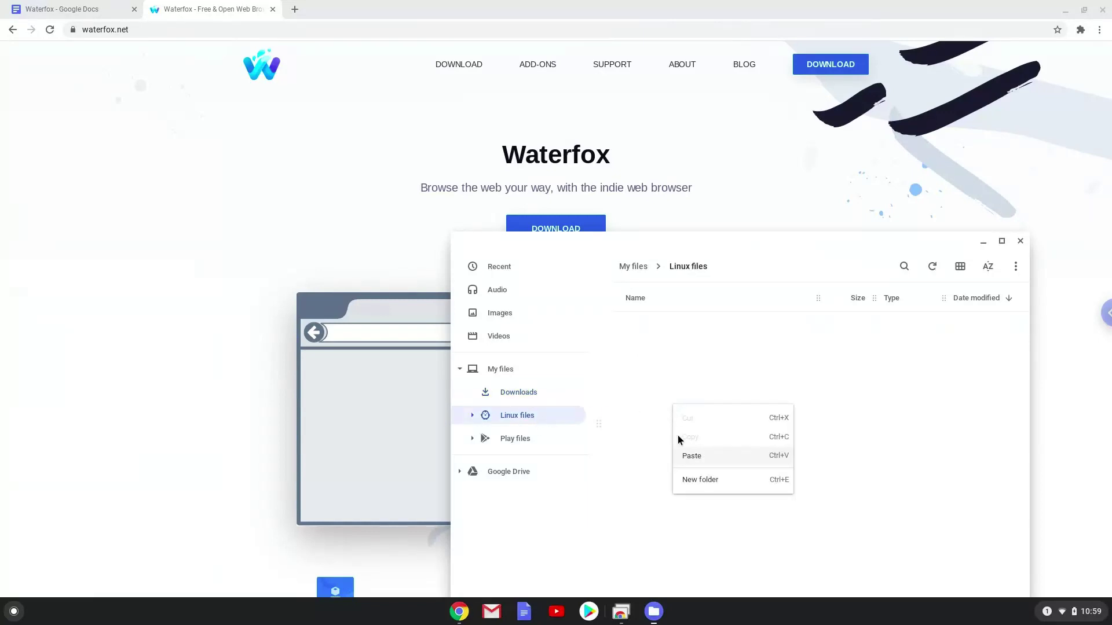
pyautogui.click(687, 457)
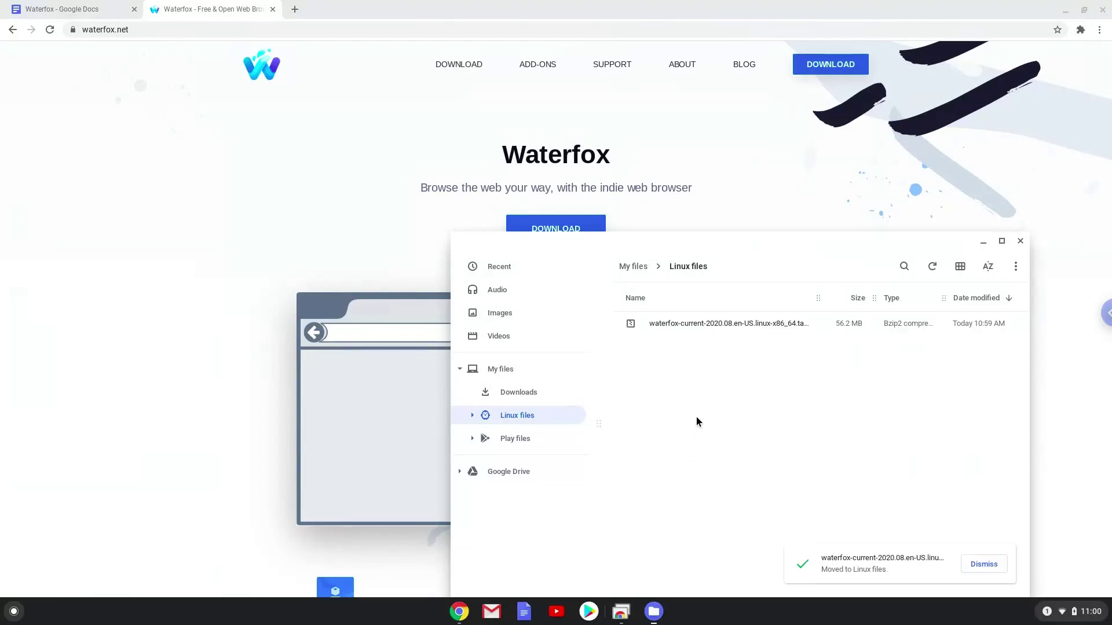
# Rename the archive to waterfox.tar.bz2 by removing the version text from its name.
pyautogui.rightClick(728, 324)
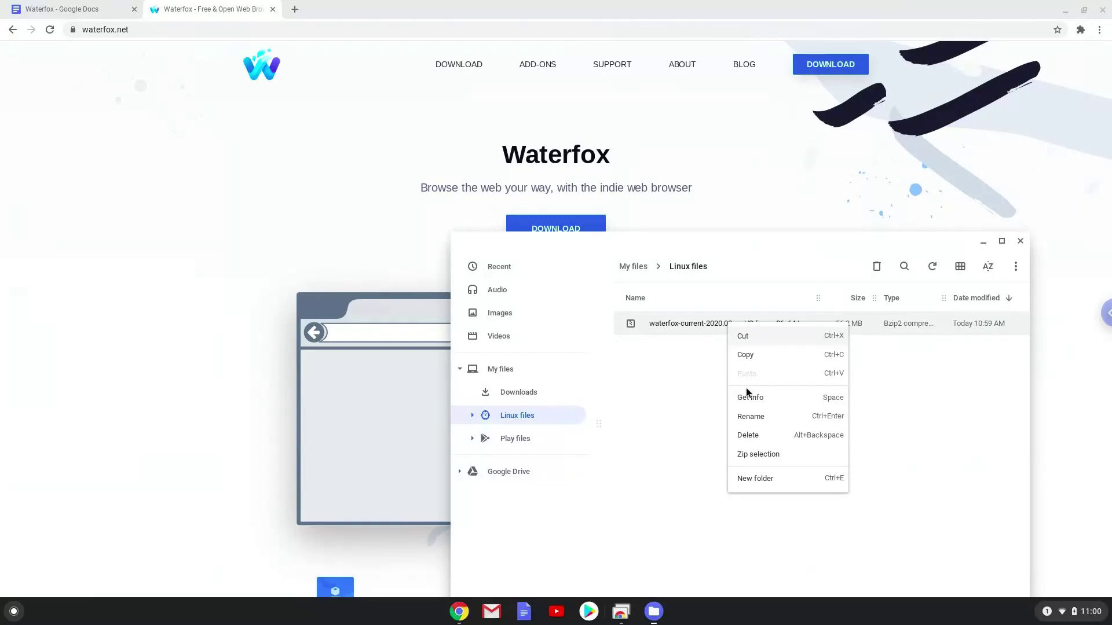
pyautogui.click(751, 420)
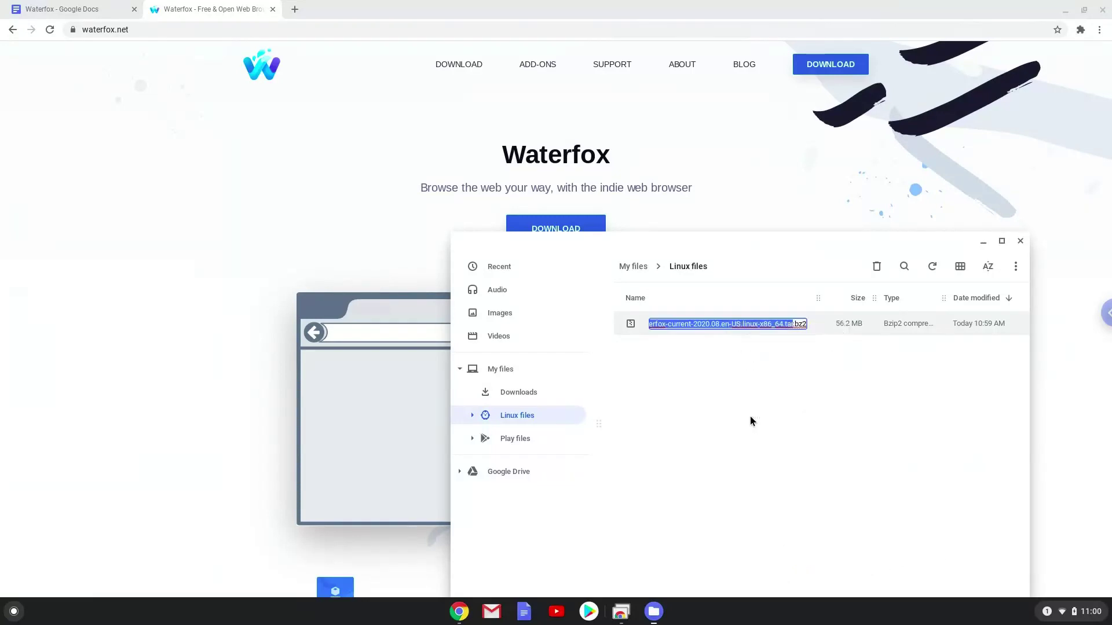
pyautogui.click(786, 323)
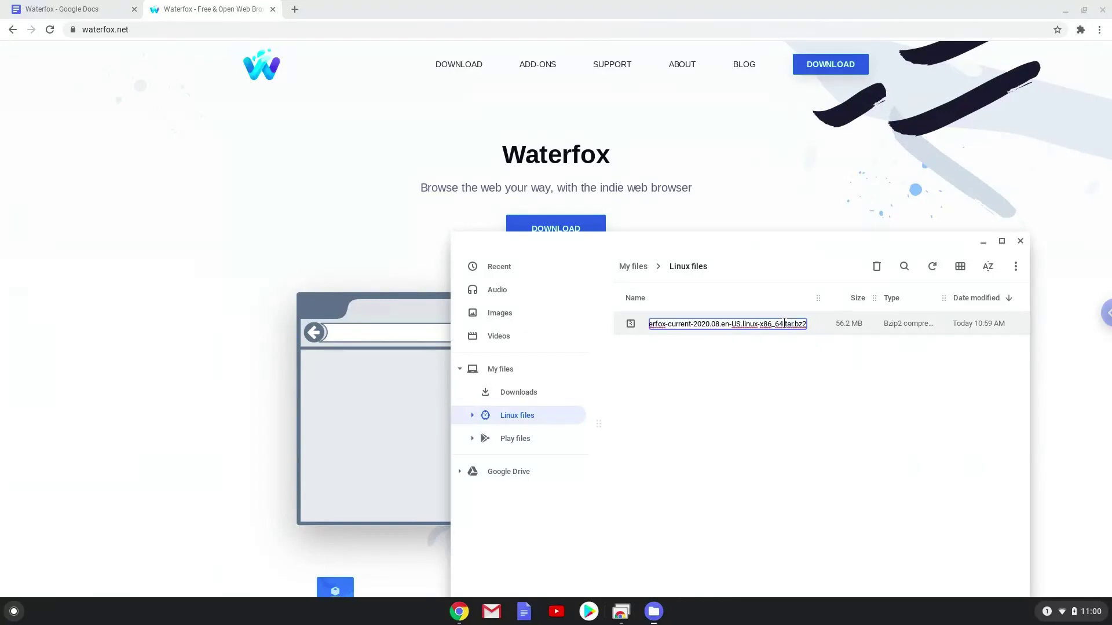
pyautogui.moveTo(786, 323); pyautogui.dragTo(666, 323)
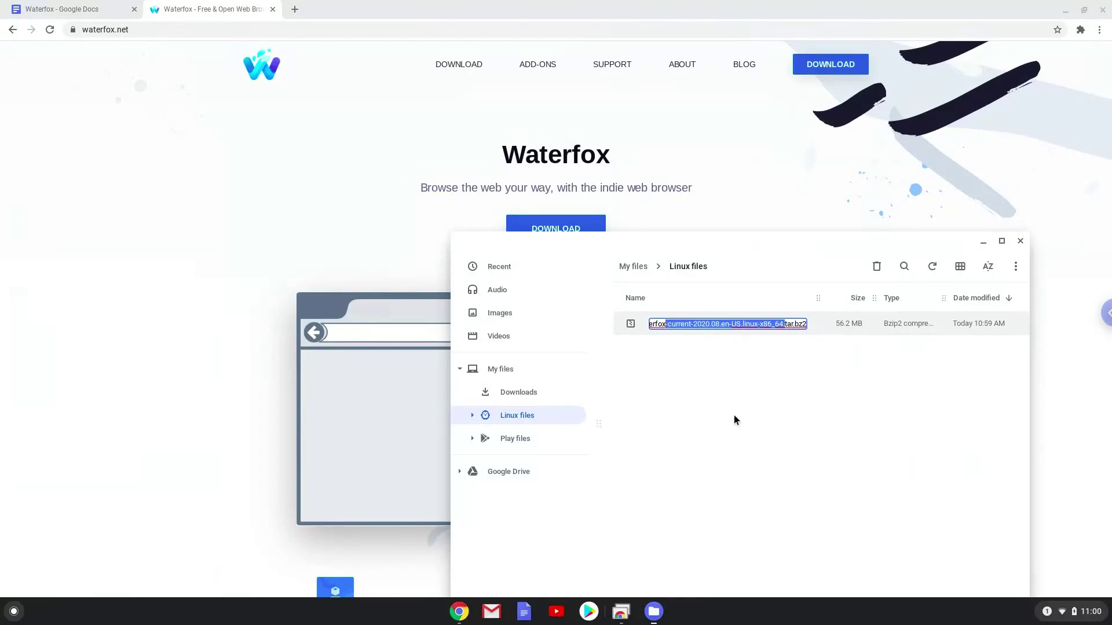
pyautogui.press('BackSpace')
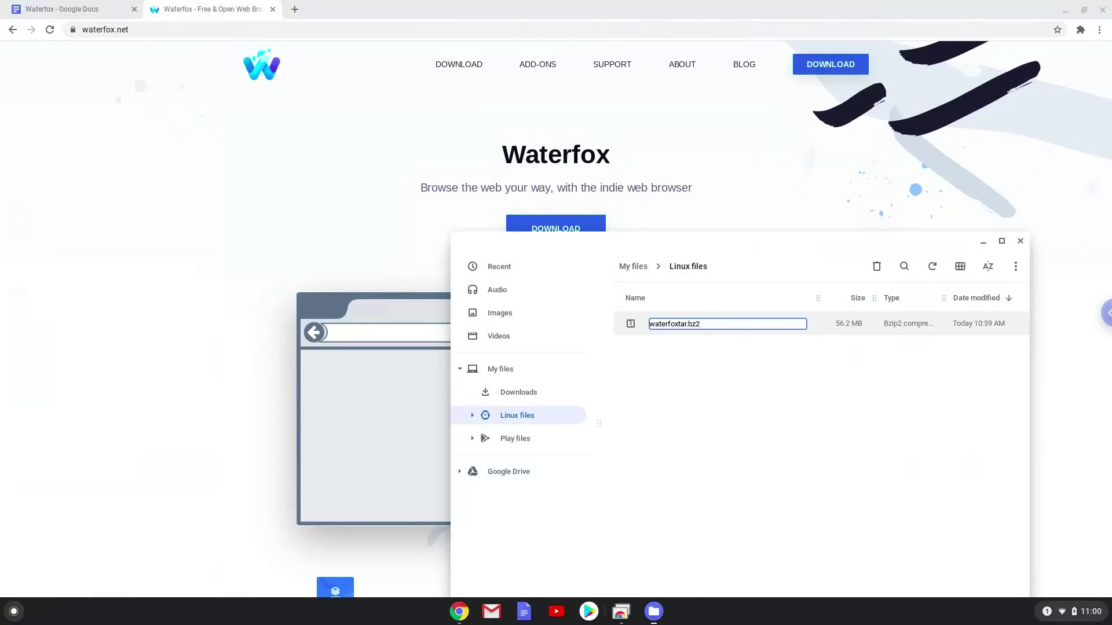
pyautogui.write('.')
pyautogui.press('Return')
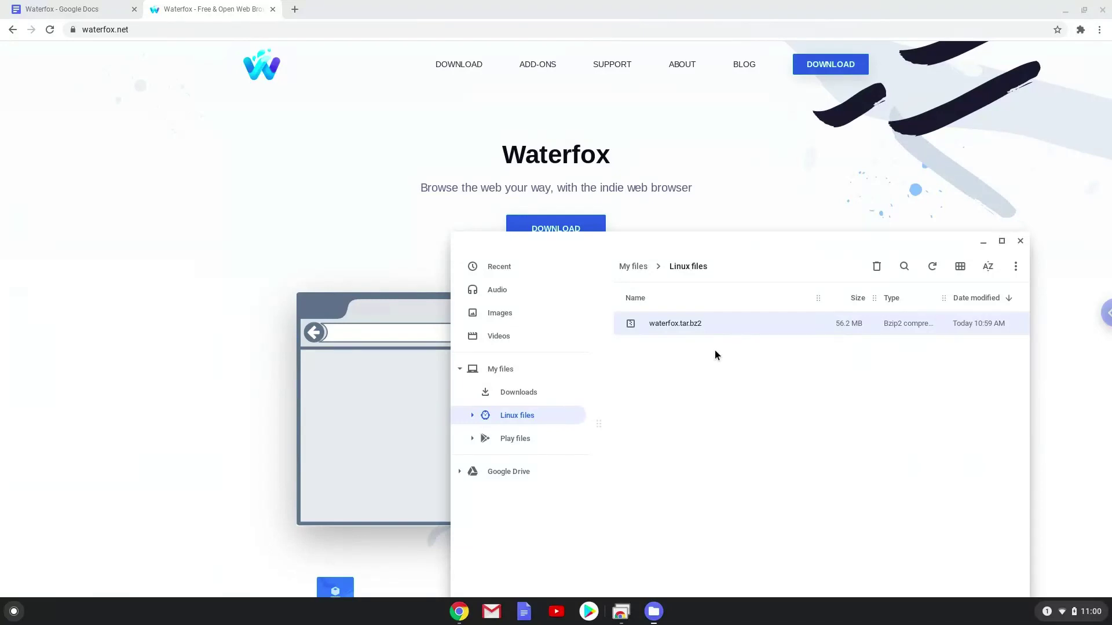
# Copy the sudo apt install libdbus-glib-1-2 line from the Waterfox doc and start the launcher search.
pyautogui.click(1021, 242)
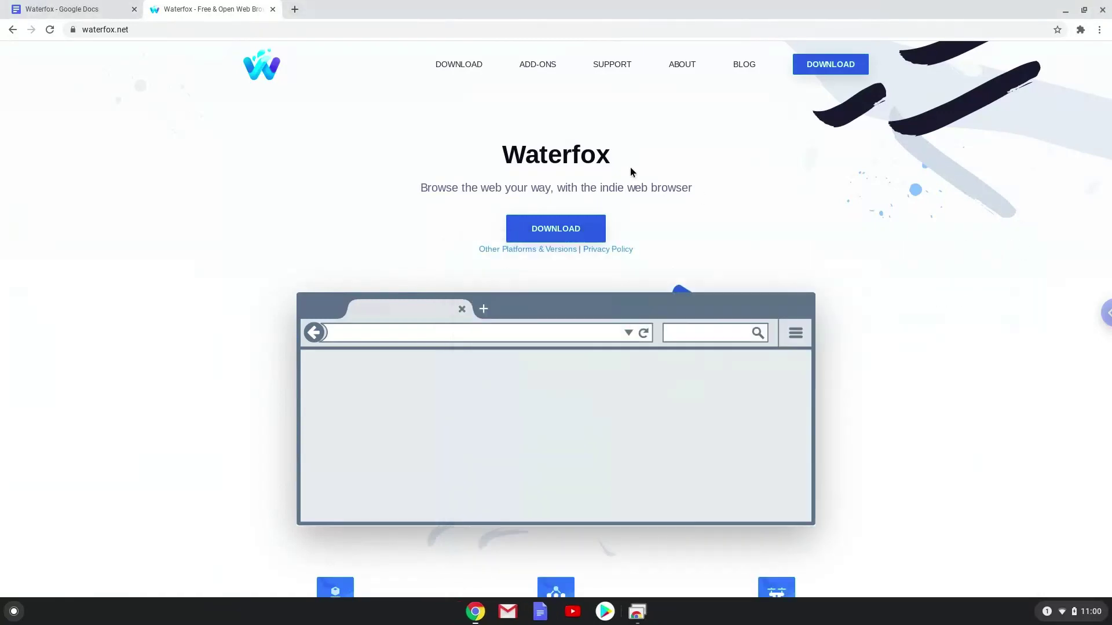
pyautogui.click(98, 10)
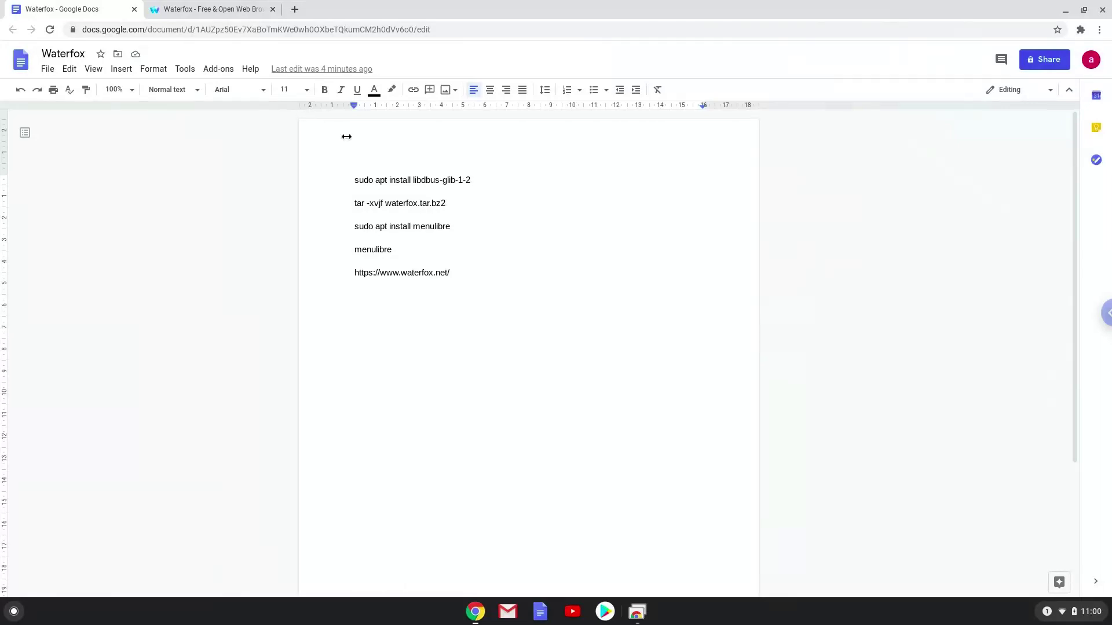
pyautogui.tripleClick(401, 180)
pyautogui.rightClick(401, 180)
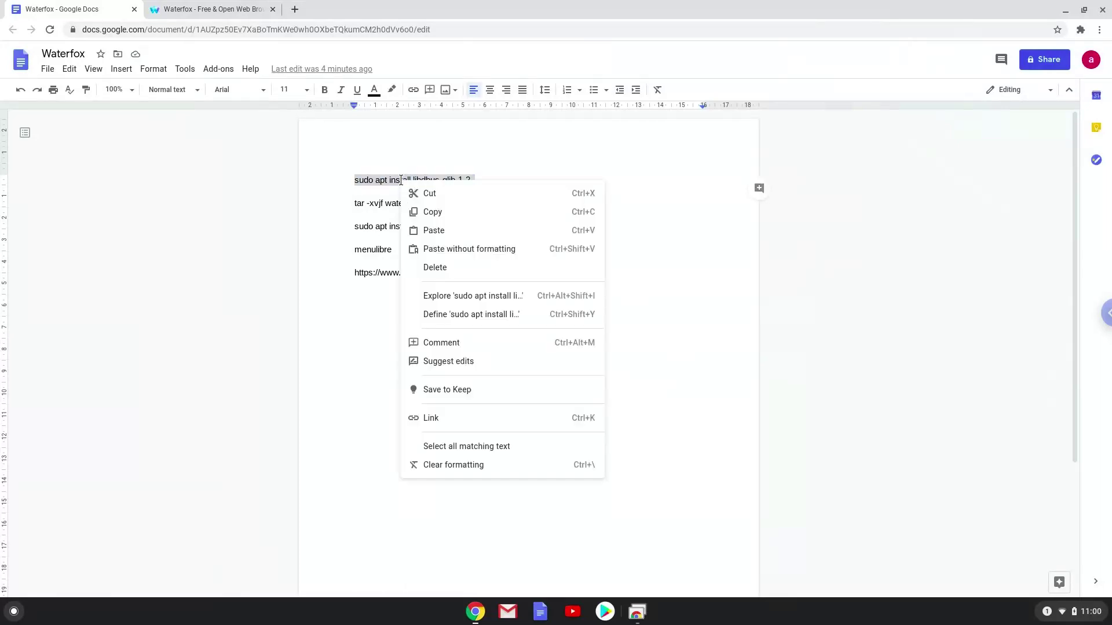
pyautogui.click(438, 214)
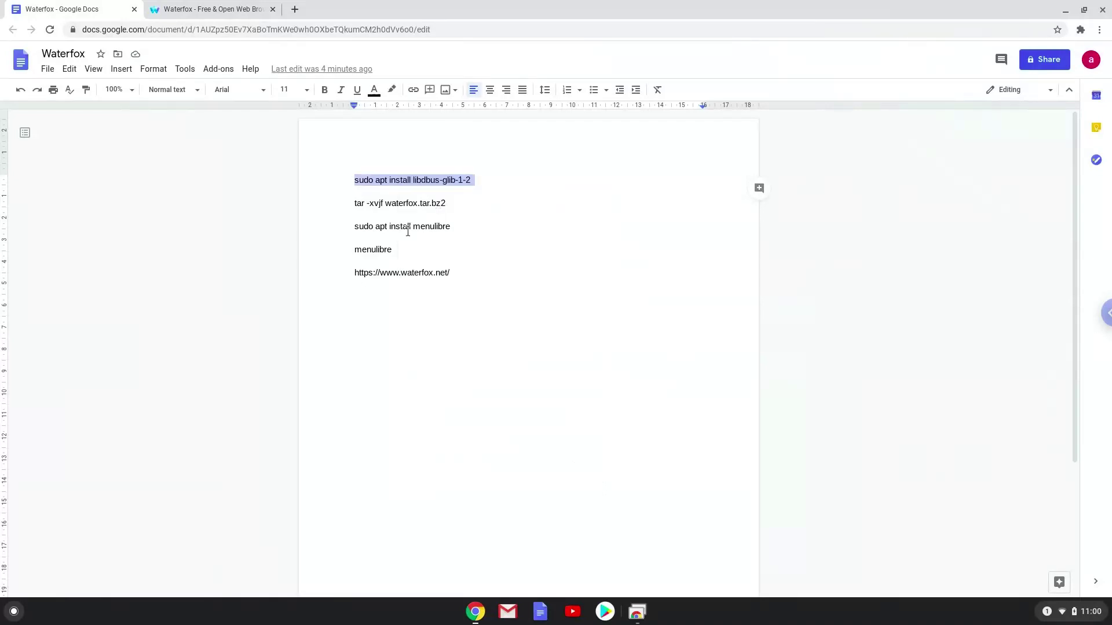
pyautogui.click(15, 612)
pyautogui.write('ter')
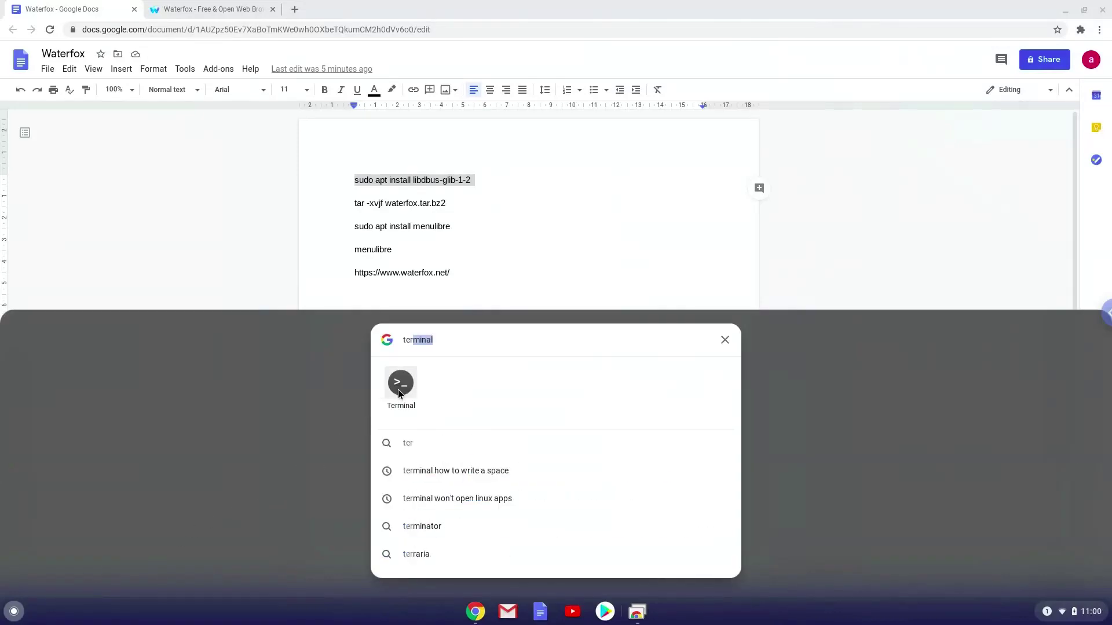
# Run the libdbus-glib-1-2 install in the Linux terminal, then return to the command document.
pyautogui.click(398, 390)
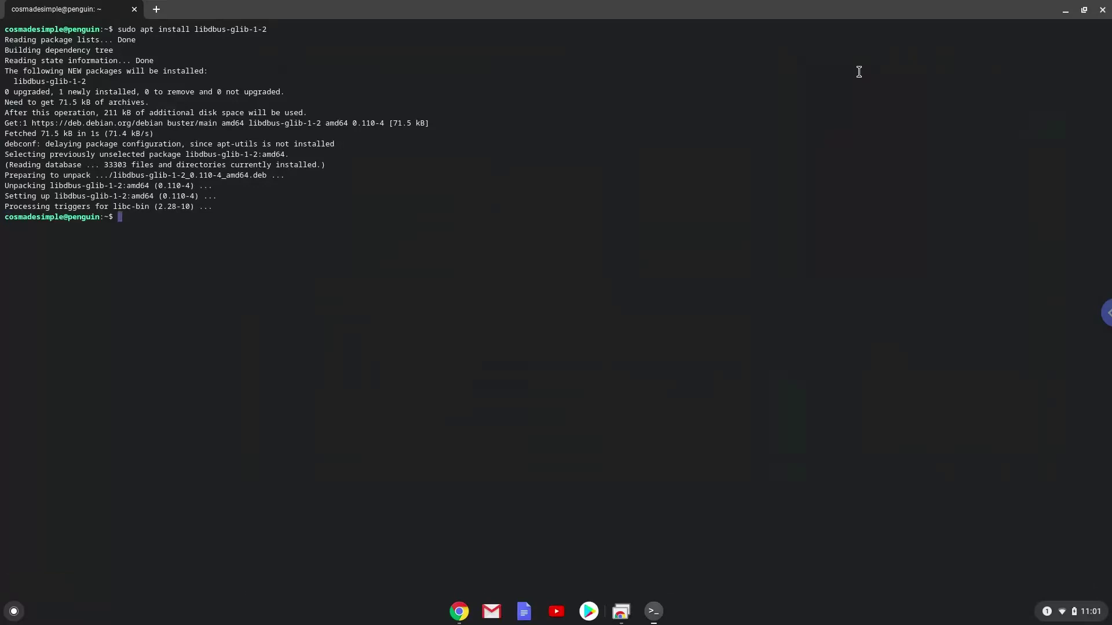
pyautogui.click(458, 612)
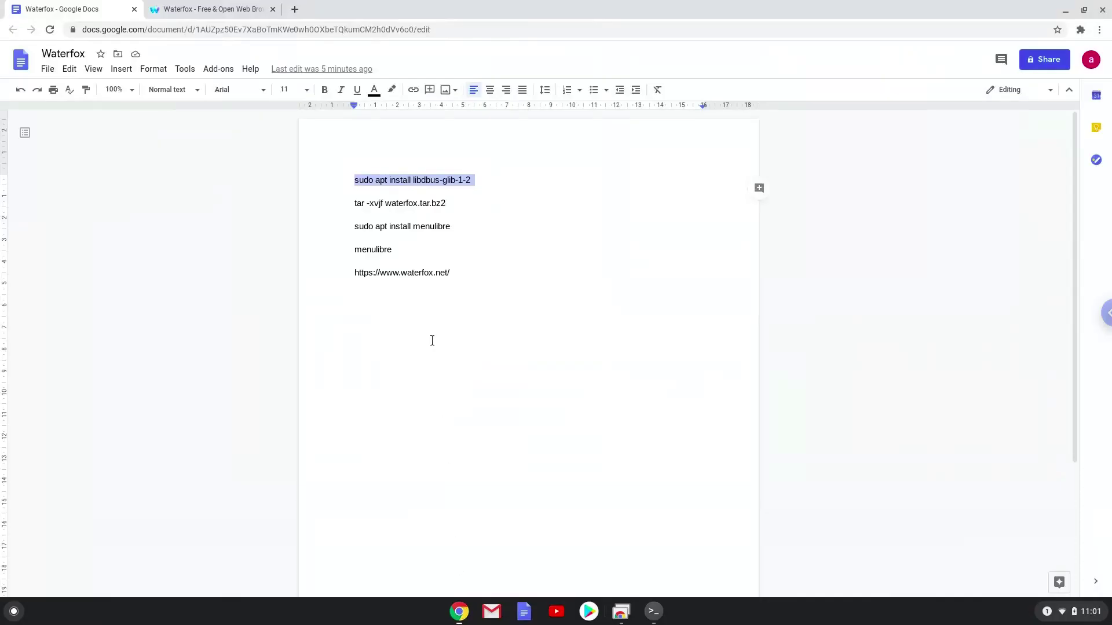
# Copy the tar -xvjf waterfox.tar.bz2 line from the doc and bring the terminal forward.
pyautogui.tripleClick(403, 202)
pyautogui.rightClick(403, 203)
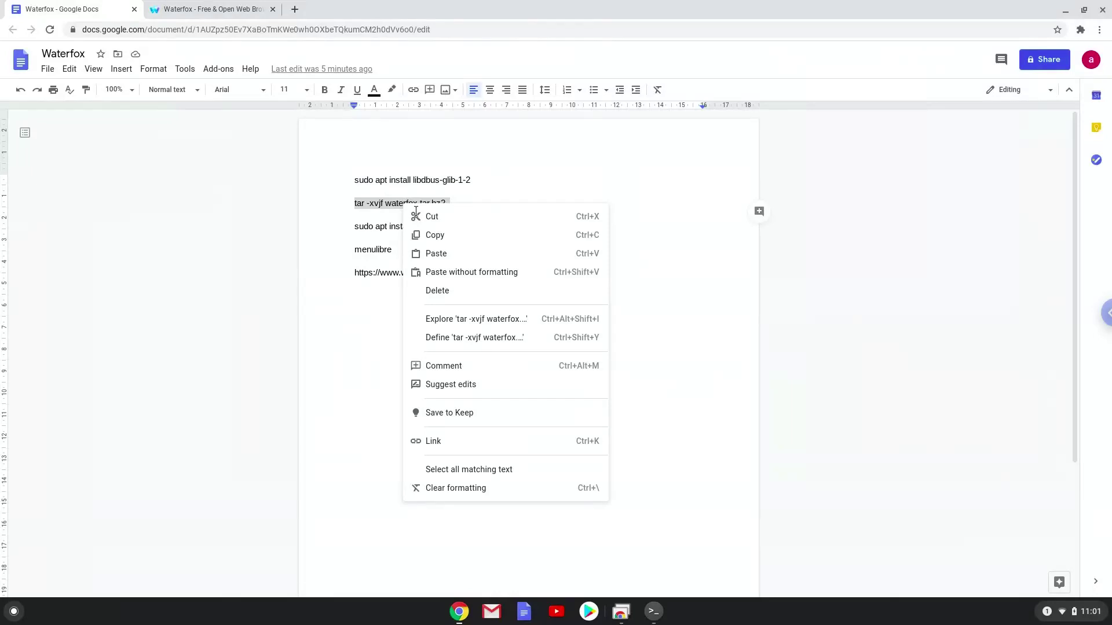
pyautogui.click(431, 235)
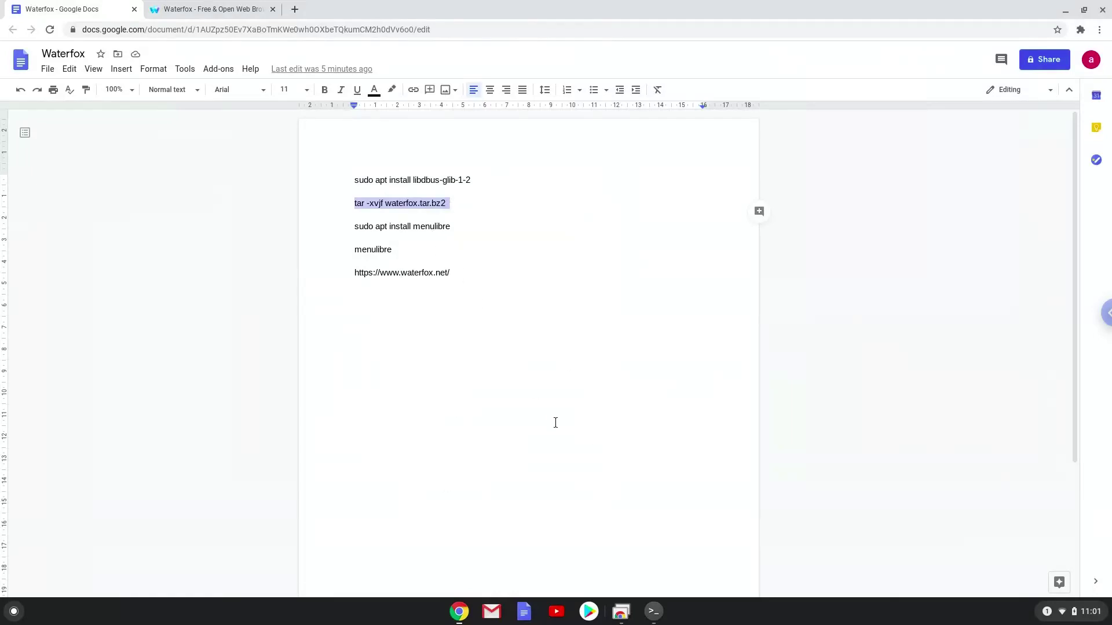
pyautogui.click(654, 611)
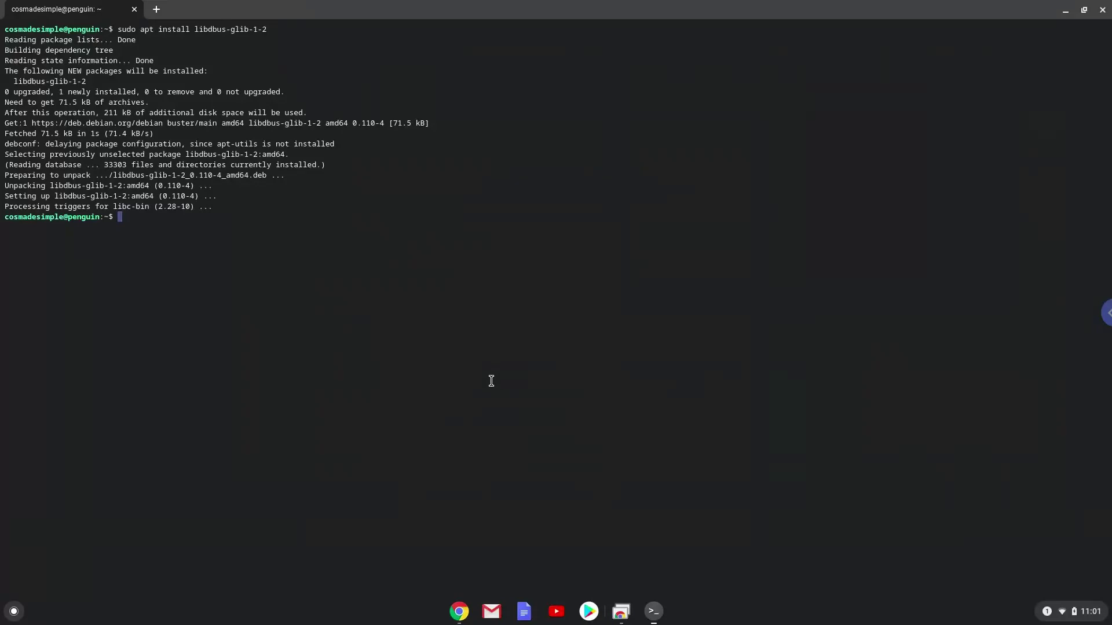
pyautogui.write('tar -xvjf waterfox.tar.bz2')
# Run tar -xvjf waterfox.tar.bz2 to extract the archive into a waterfox folder.
pyautogui.press('Return')
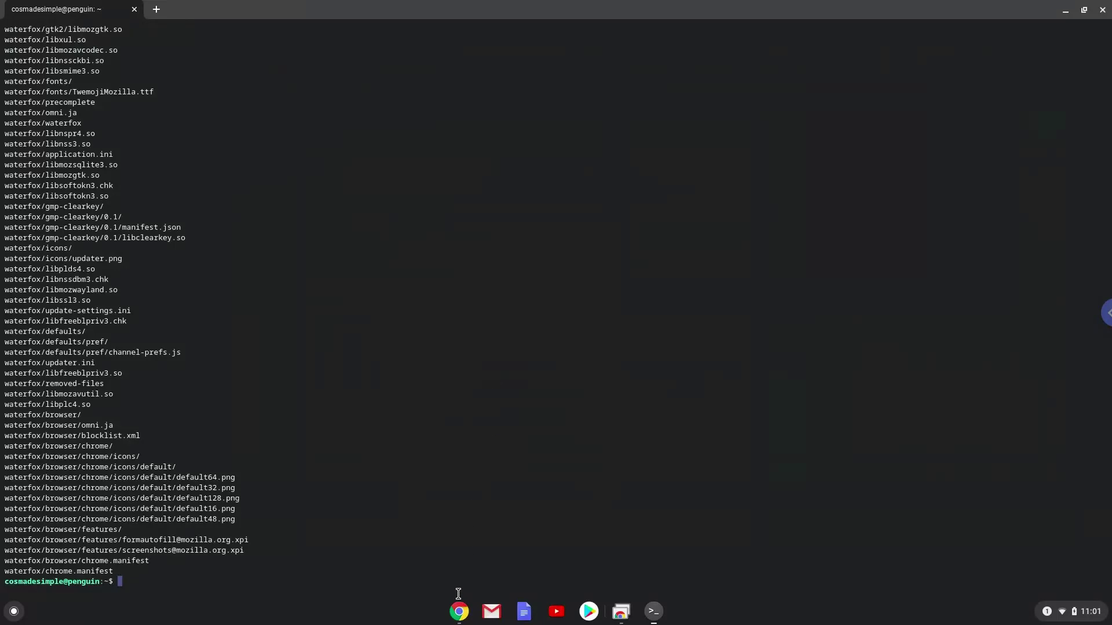
# Copy the MenuLibre install command line from the Waterfox command document.
pyautogui.click(459, 613)
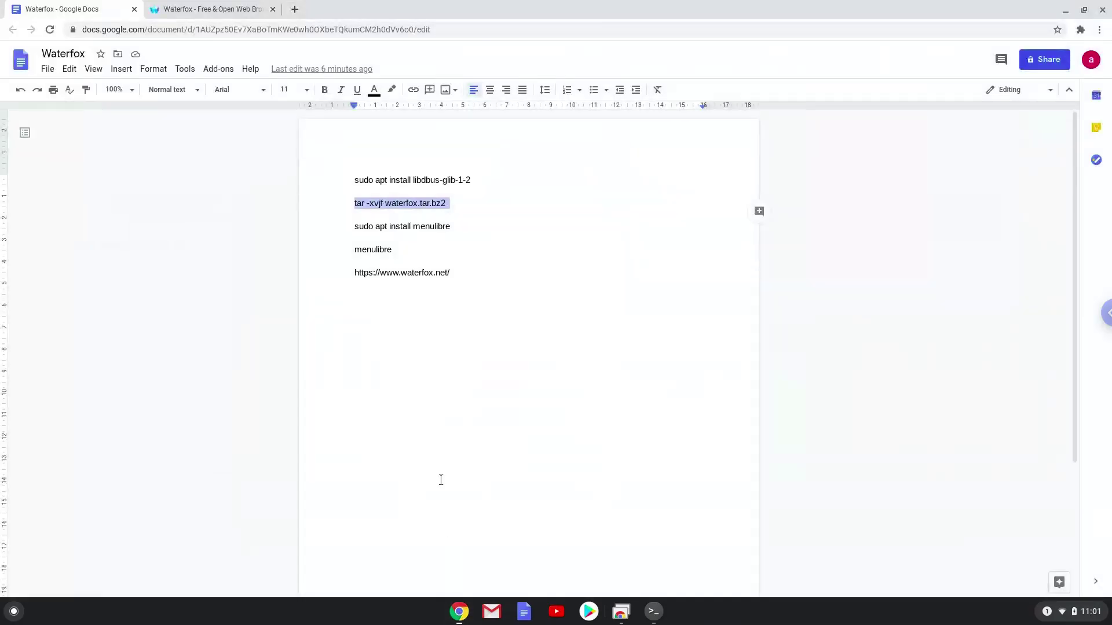
pyautogui.tripleClick(404, 230)
pyautogui.rightClick(404, 229)
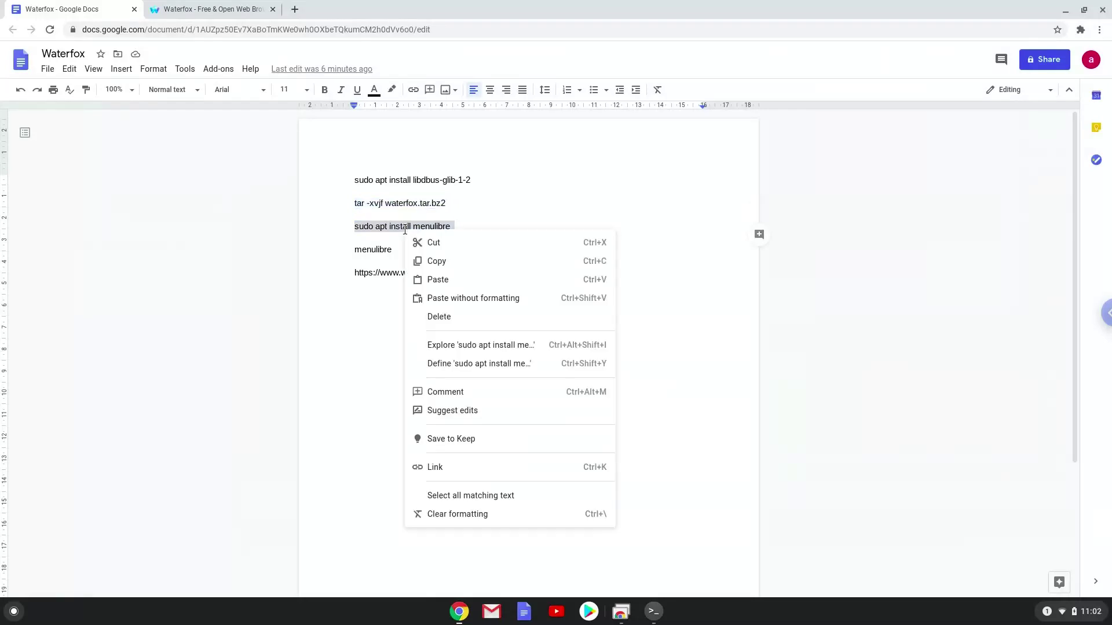
pyautogui.click(439, 262)
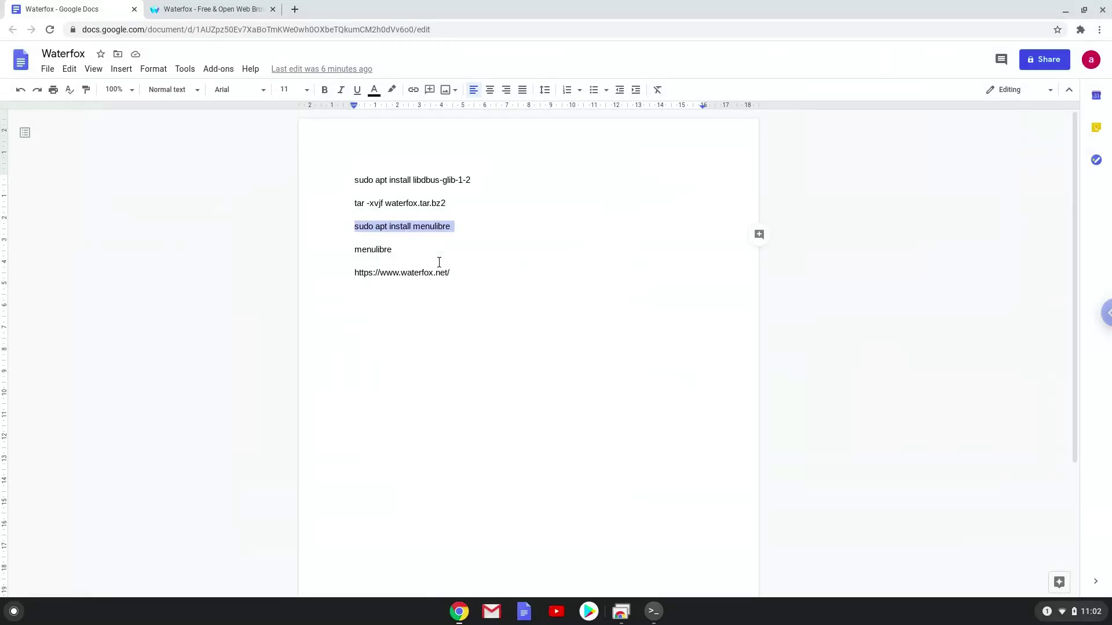
# Run the pasted install command in the terminal and confirm installing MenuLibre with its dependencies.
pyautogui.click(652, 612)
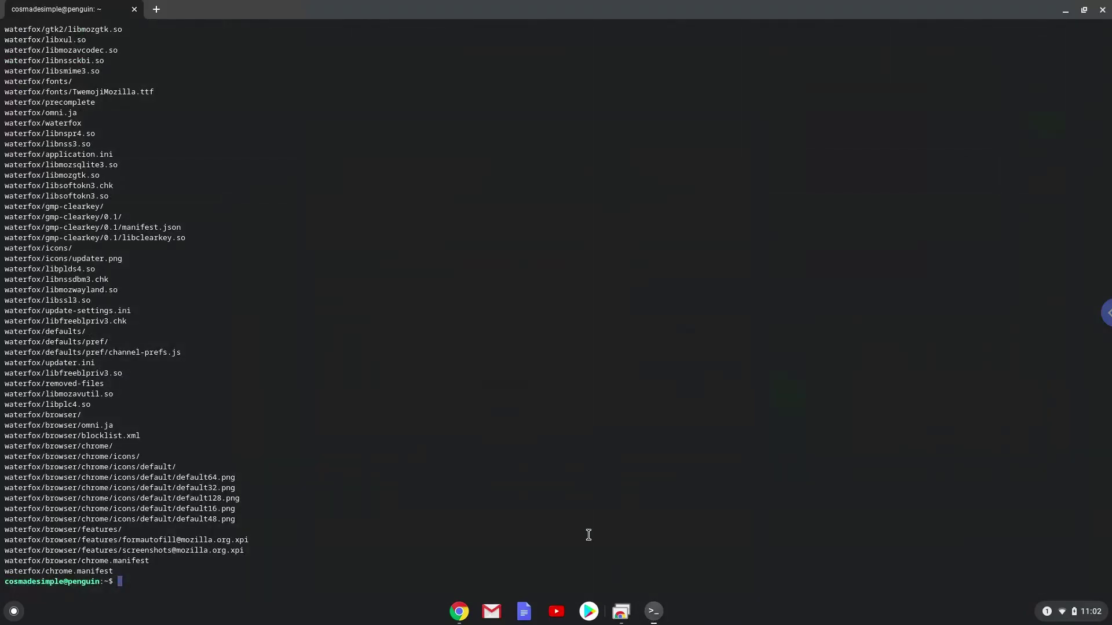
pyautogui.hotkey('ctrl', 'shift', 'v')
pyautogui.press('Return')
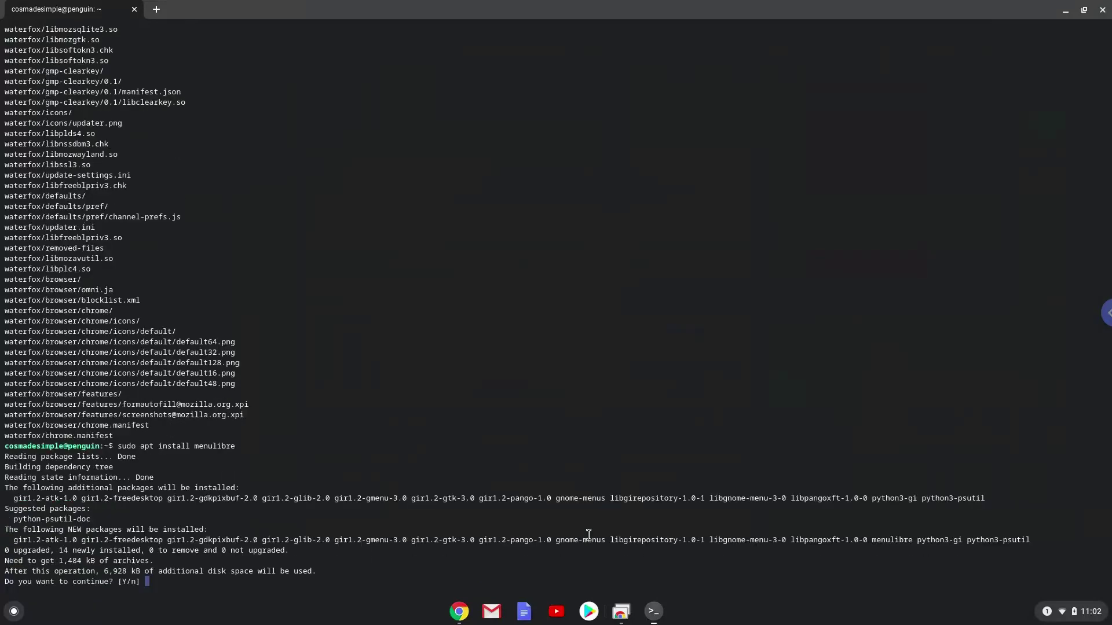
pyautogui.press('Return')
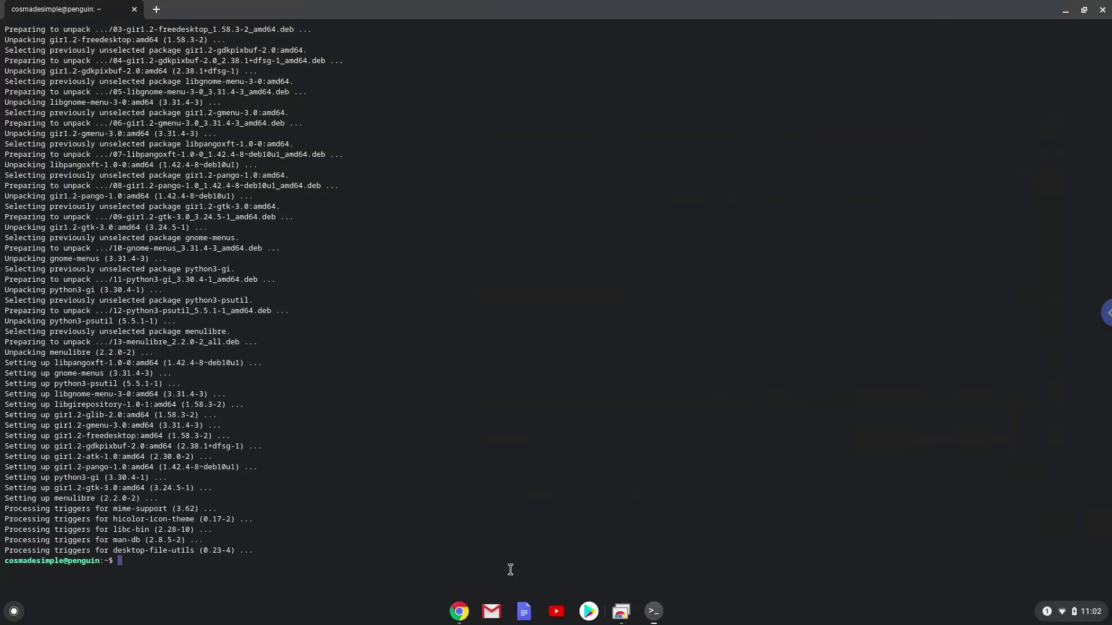
# Copy the word 'menulibre' from the Waterfox command document.
pyautogui.click(460, 612)
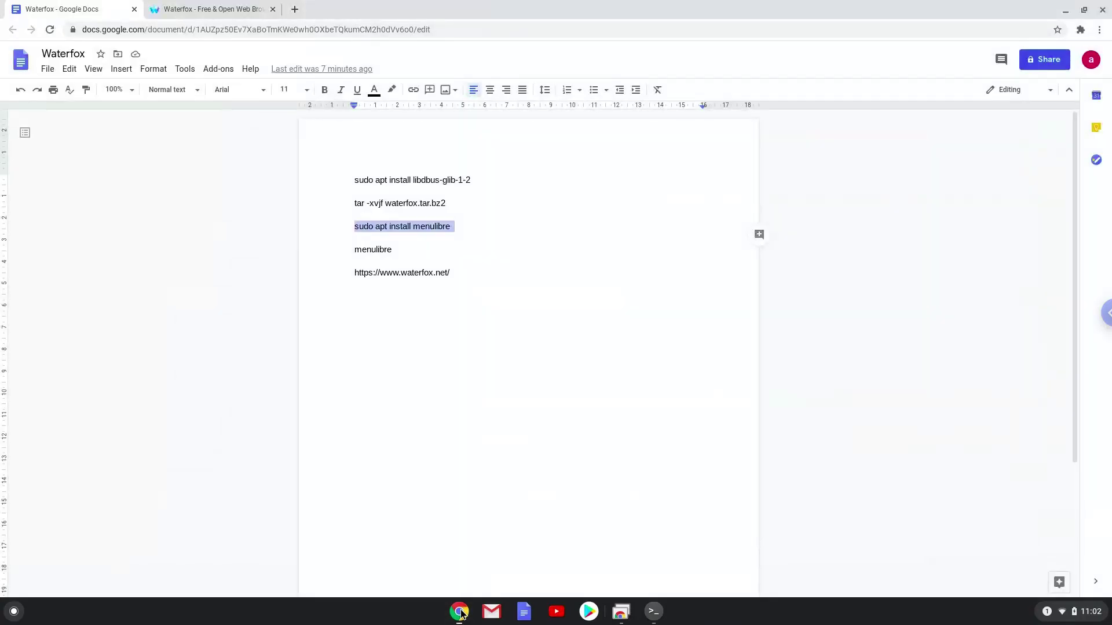
pyautogui.doubleClick(363, 251)
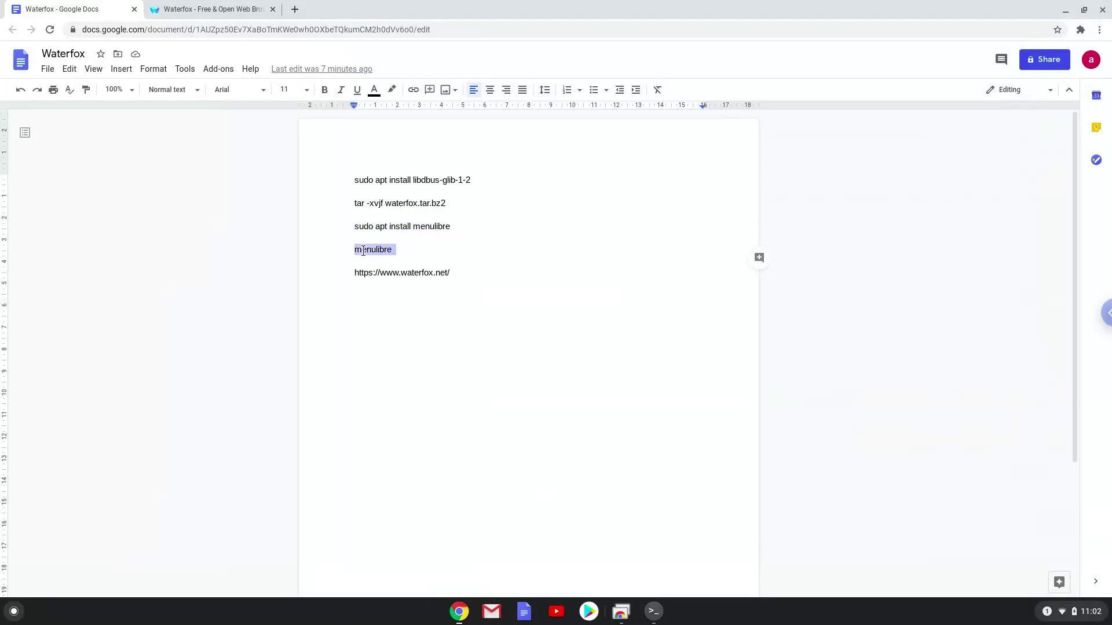
pyautogui.rightClick(363, 251)
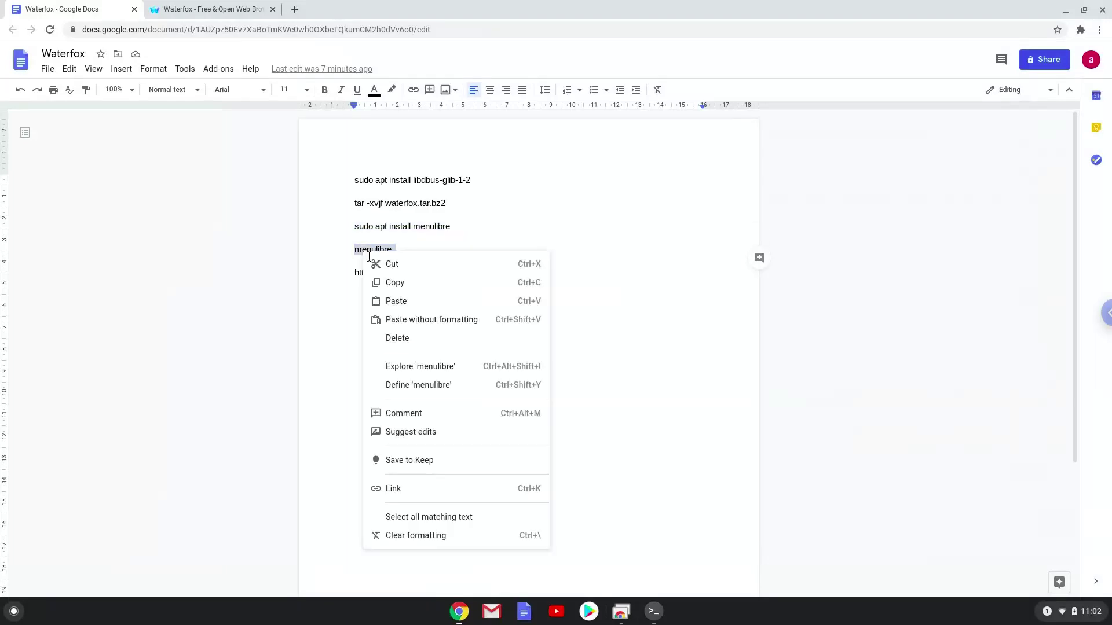
pyautogui.click(395, 280)
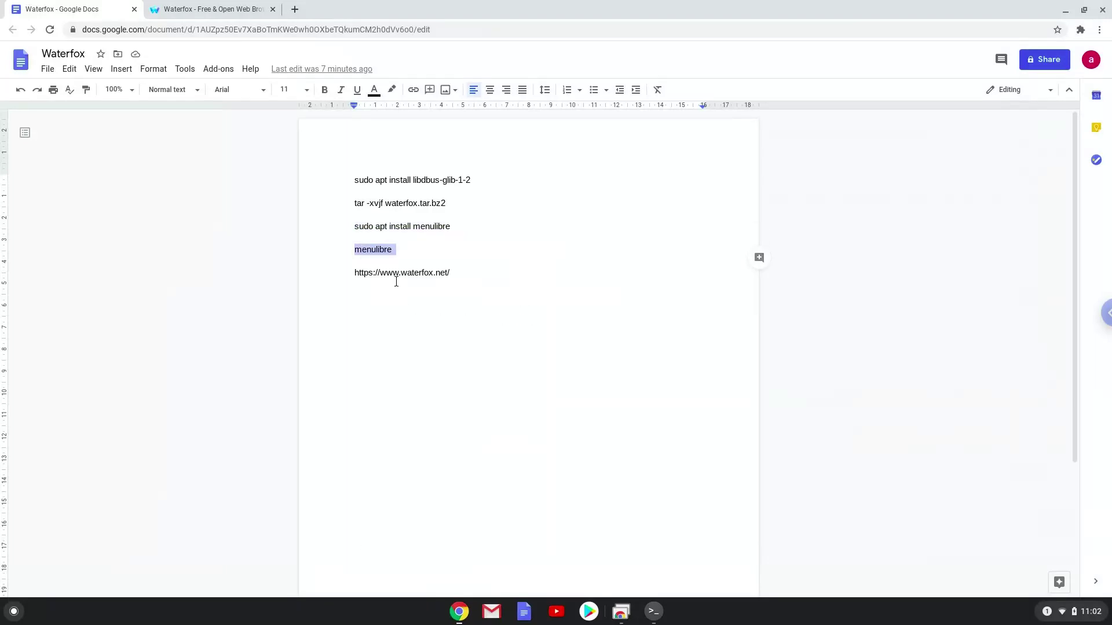
# Run 'menulibre' in the terminal so the MenuLibre editor window opens.
pyautogui.click(652, 612)
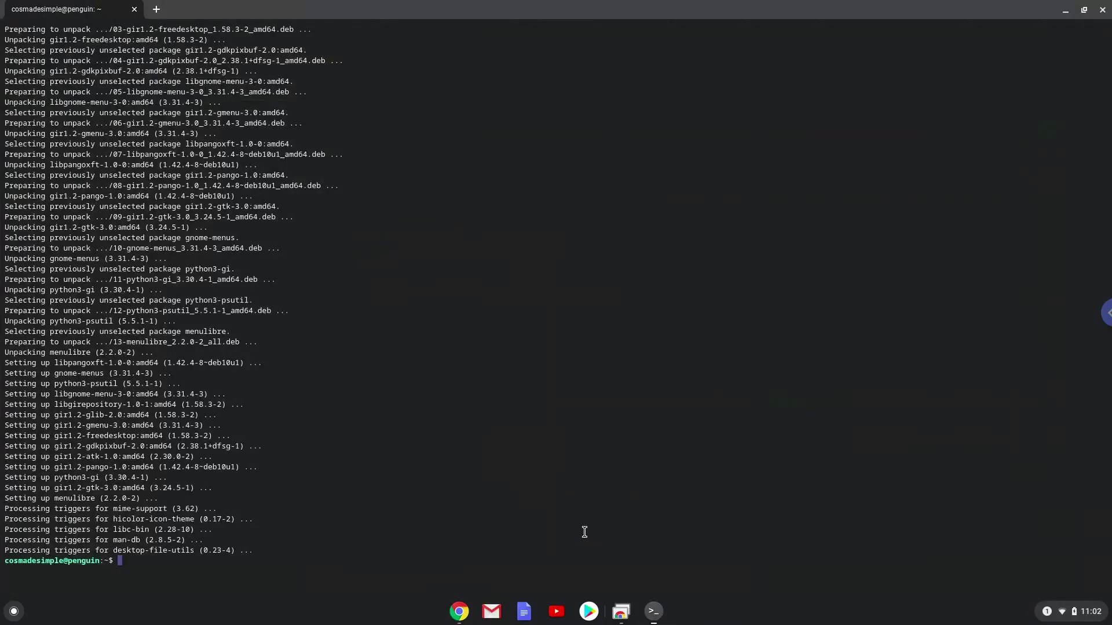
pyautogui.hotkey('ctrl', 'shift', 'v')
pyautogui.press('Return')
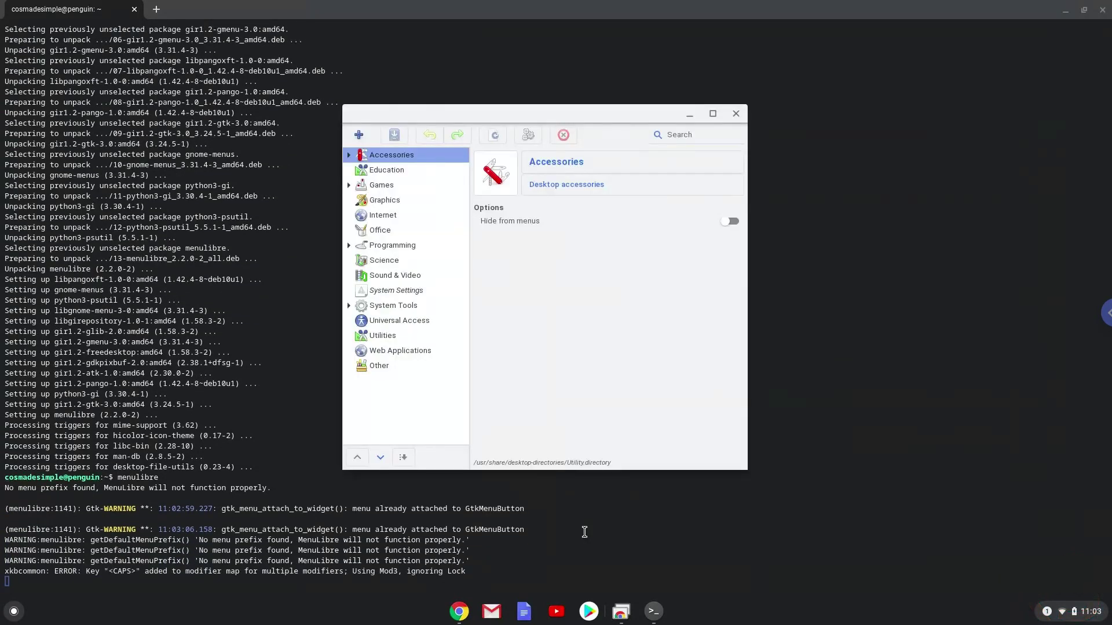
# Add a new launcher under the Internet category and name it Waterfox.
pyautogui.click(386, 217)
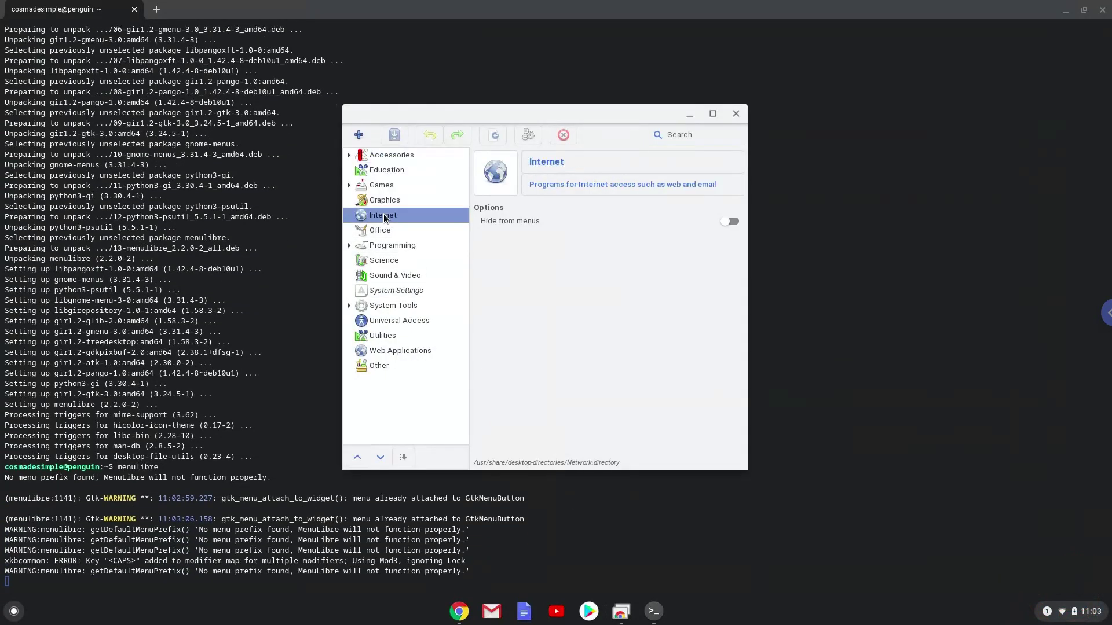
pyautogui.click(356, 136)
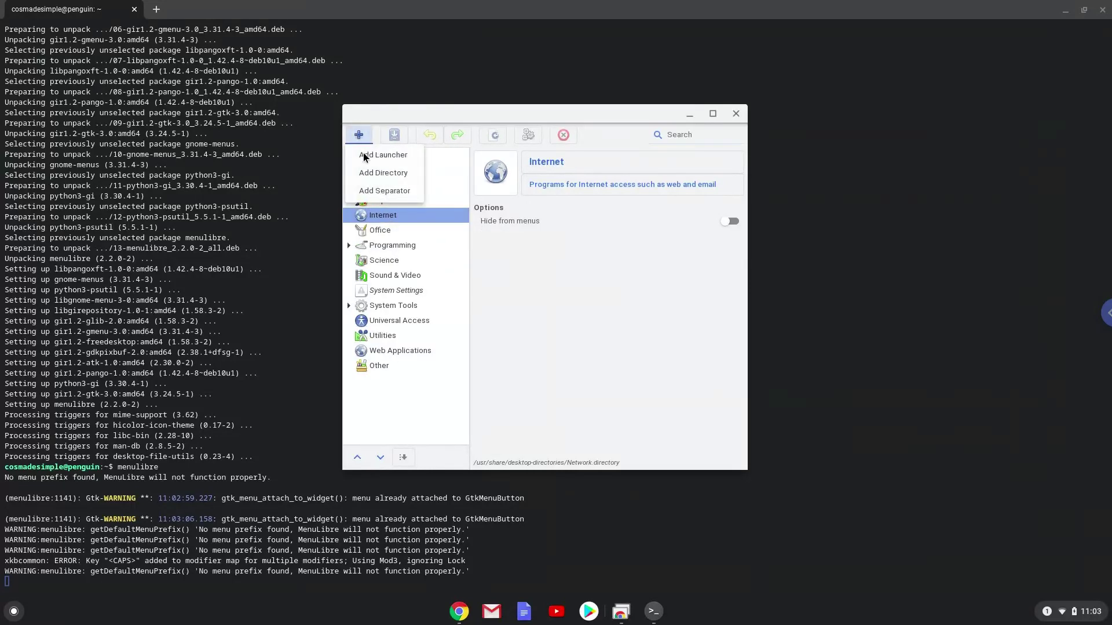
pyautogui.click(365, 157)
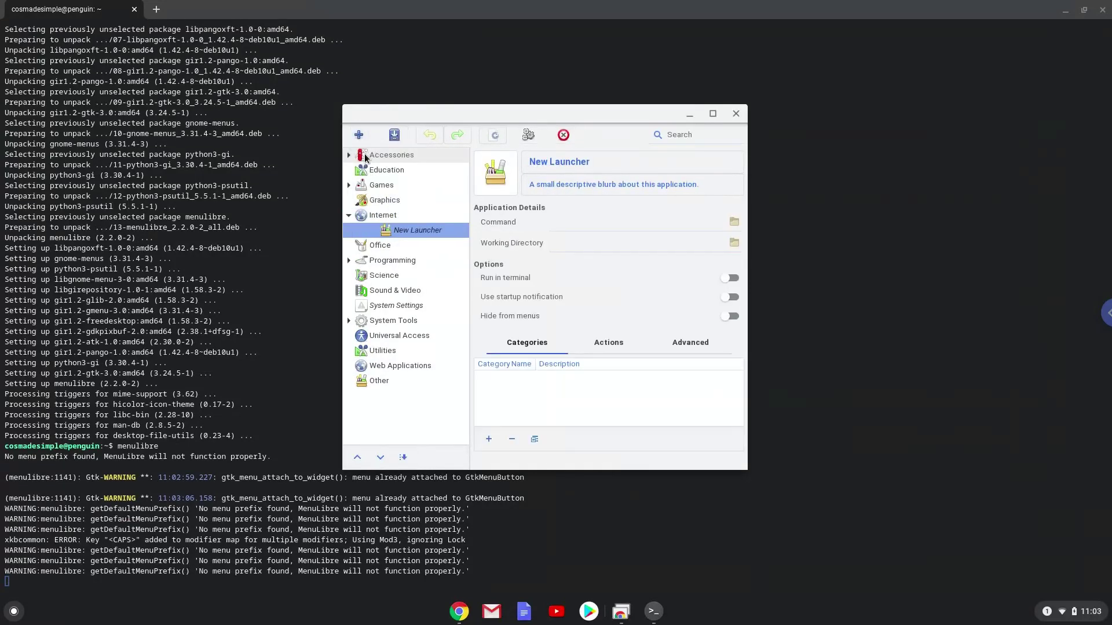
pyautogui.click(546, 161)
pyautogui.write('Waterfox')
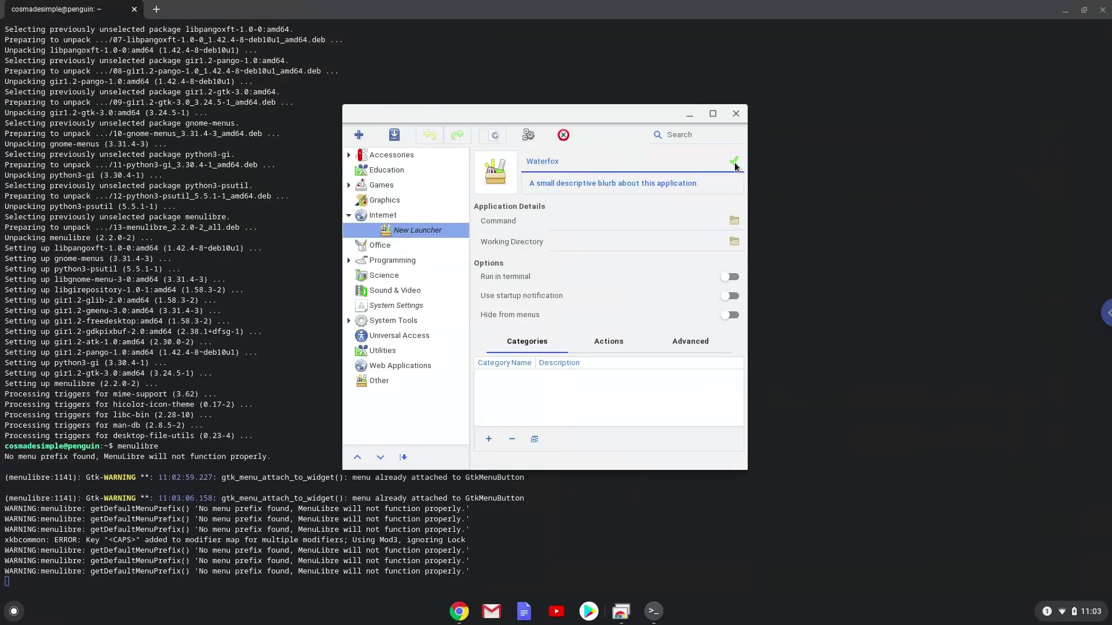
pyautogui.click(734, 164)
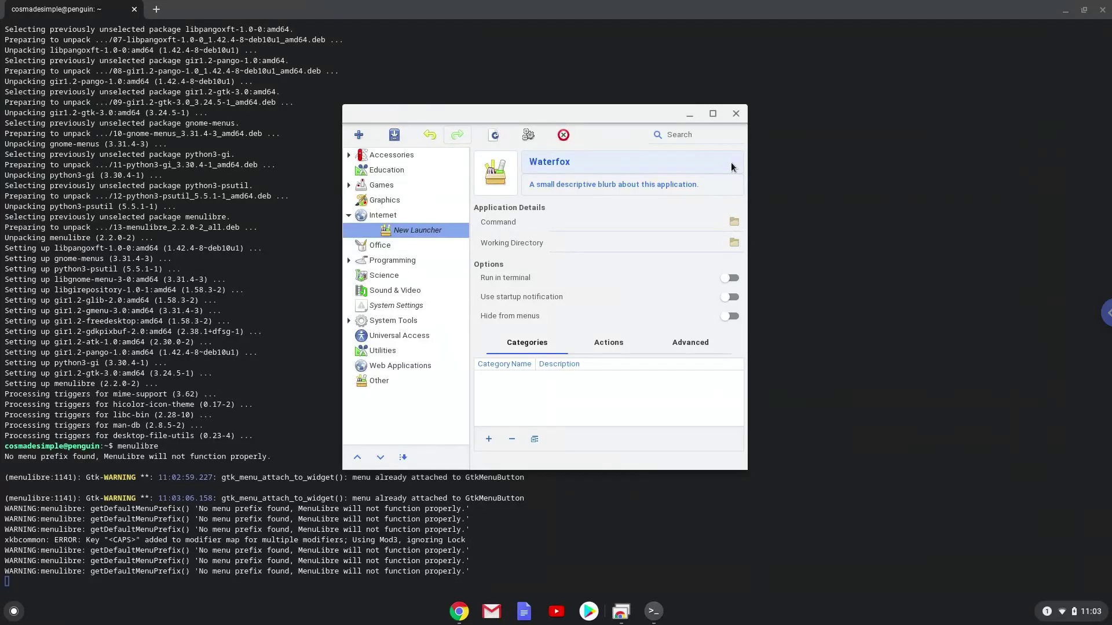
# Set the launcher command to the waterfox executable in the home waterfox folder.
pyautogui.click(733, 223)
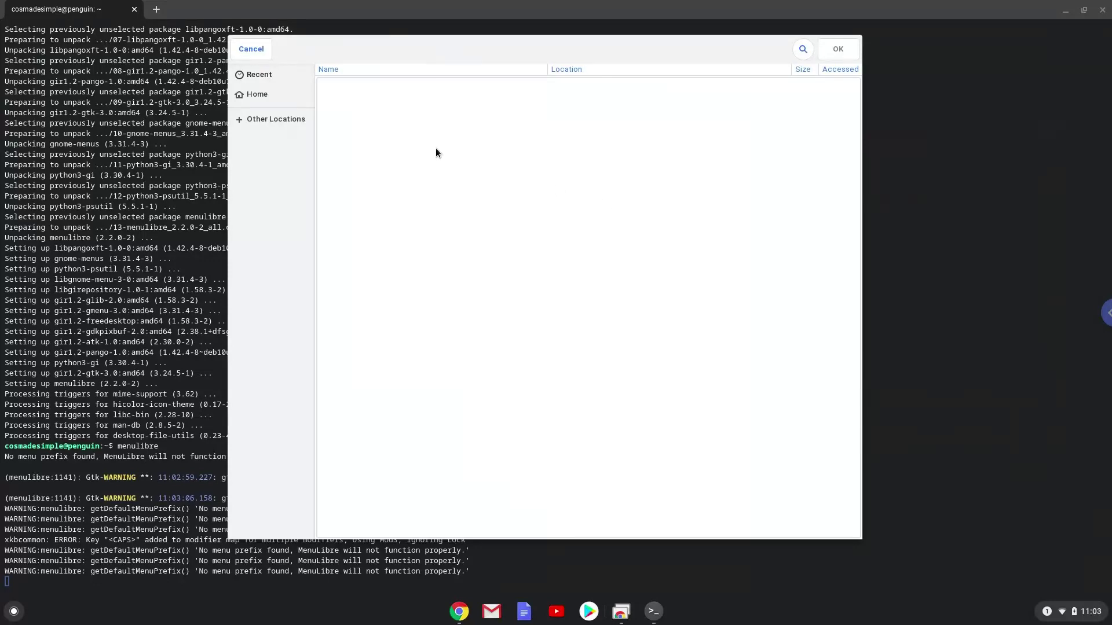
pyautogui.click(264, 95)
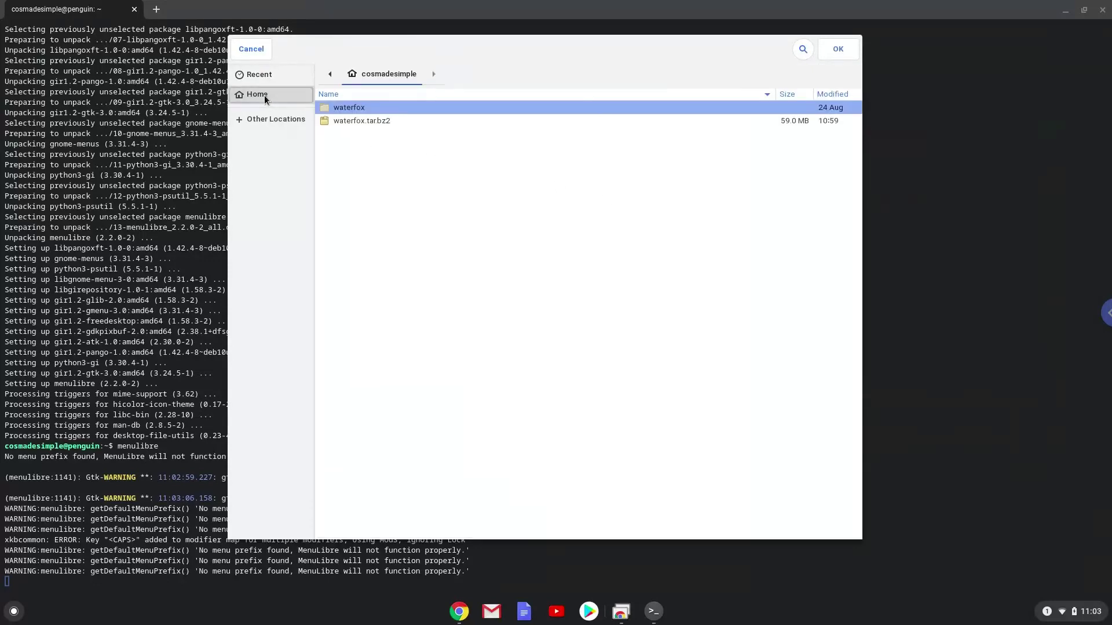
pyautogui.doubleClick(339, 116)
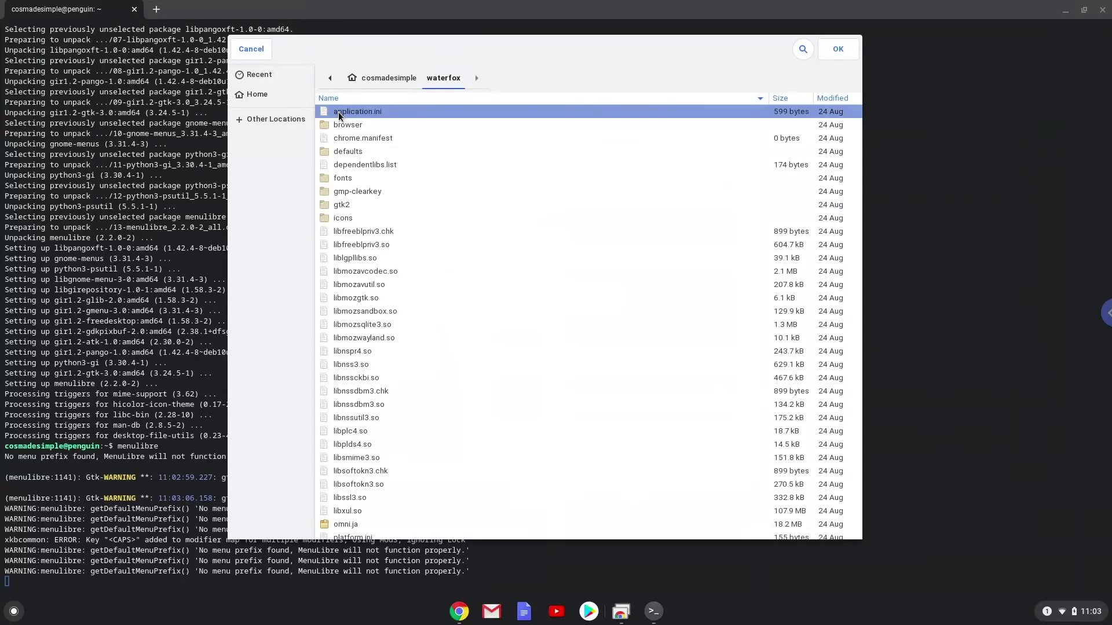
pyautogui.click(617, 100)
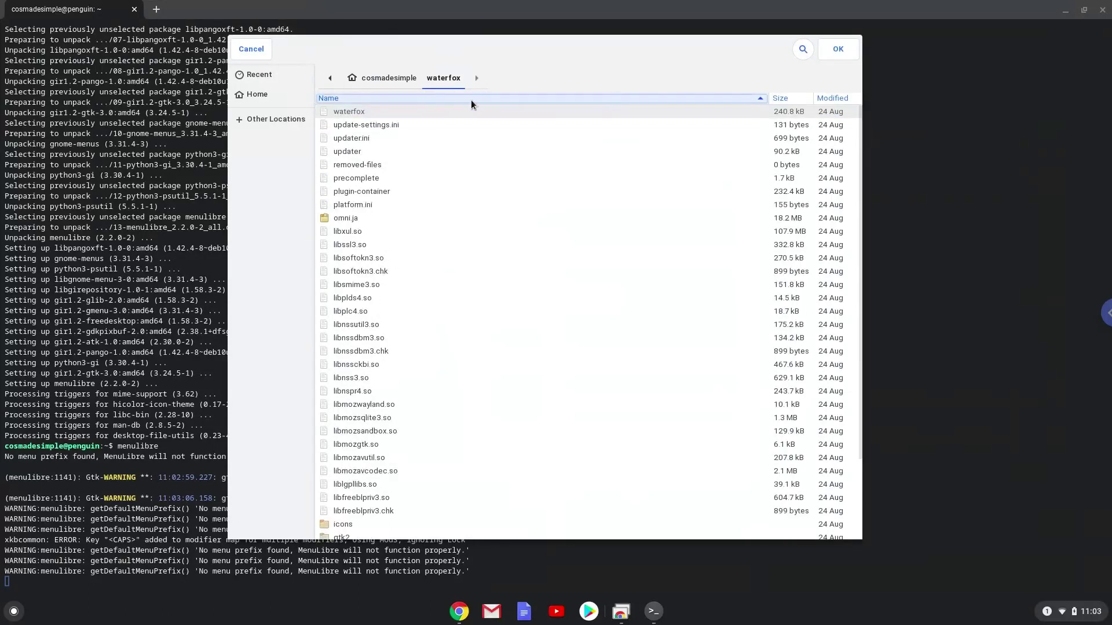
pyautogui.doubleClick(348, 112)
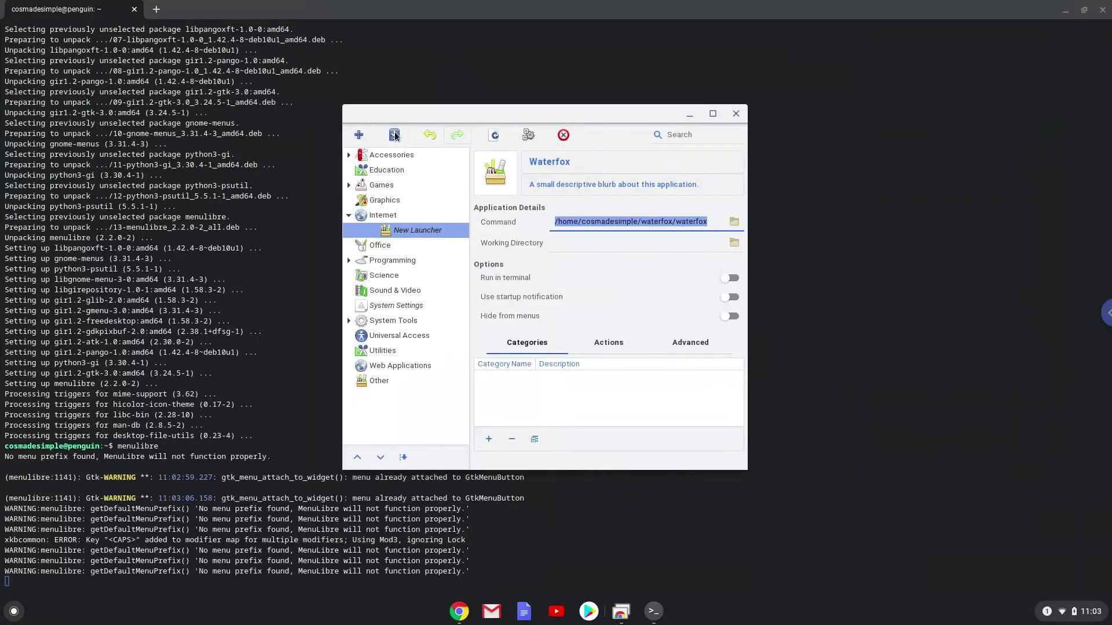
# Save the Waterfox launcher, then close MenuLibre and leave the Linux terminal.
pyautogui.click(395, 135)
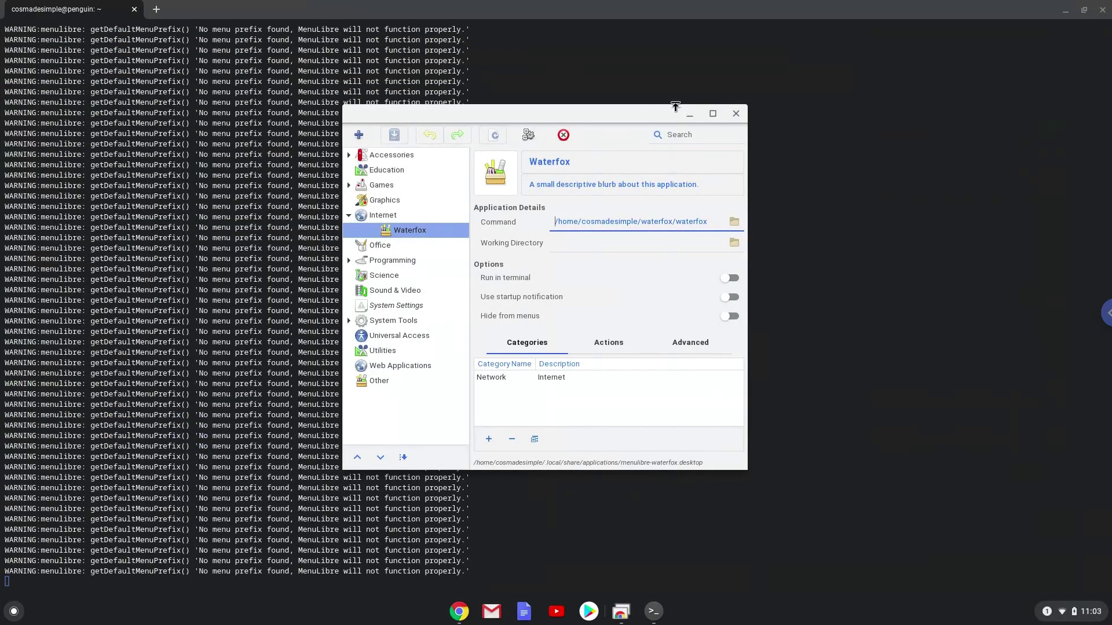
pyautogui.click(737, 113)
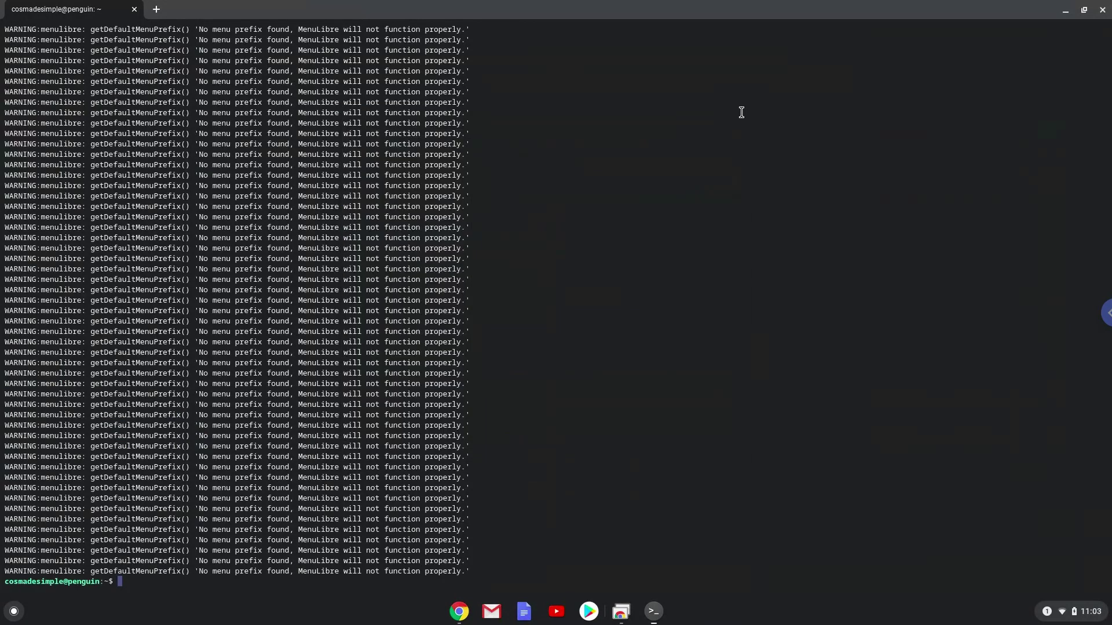
pyautogui.click(1101, 16)
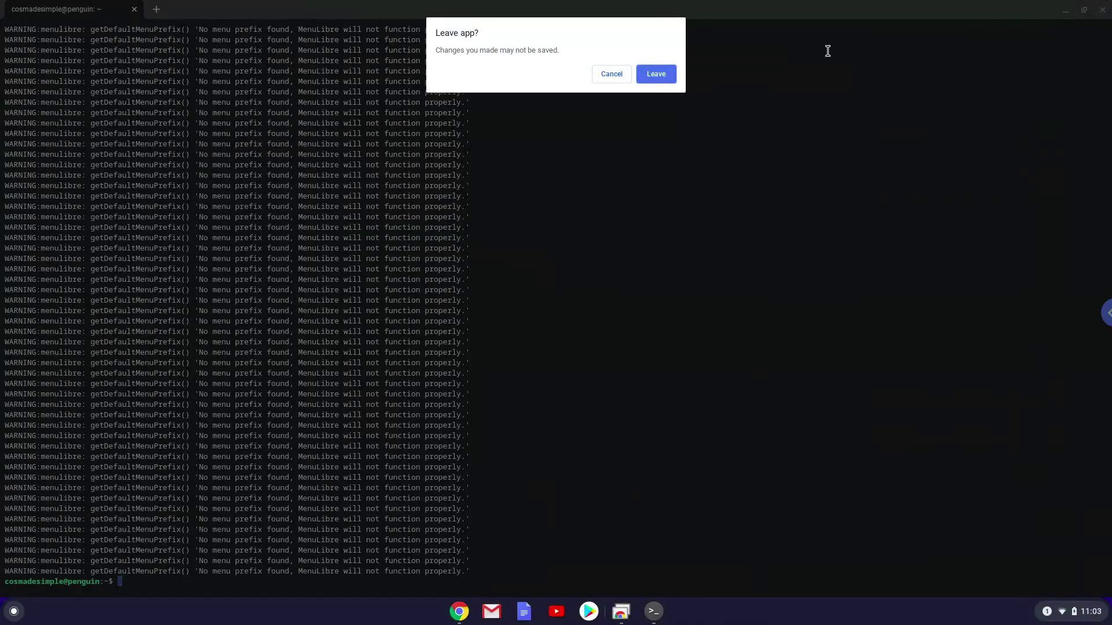
pyautogui.click(657, 74)
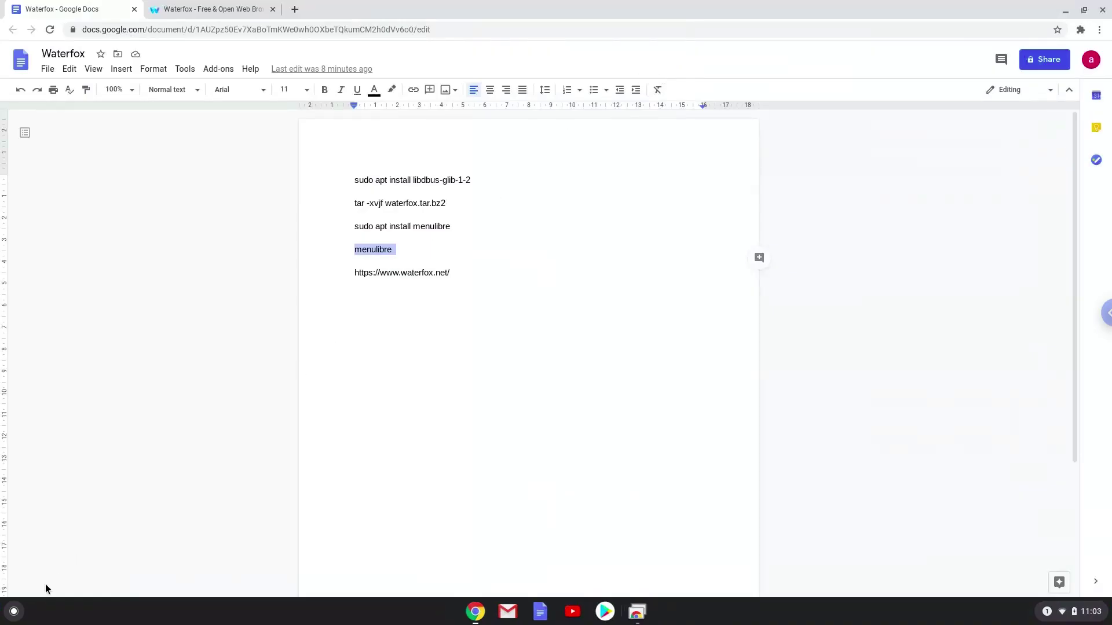
# Launch Waterfox from the Linux apps folder on page two of the app grid.
pyautogui.click(16, 613)
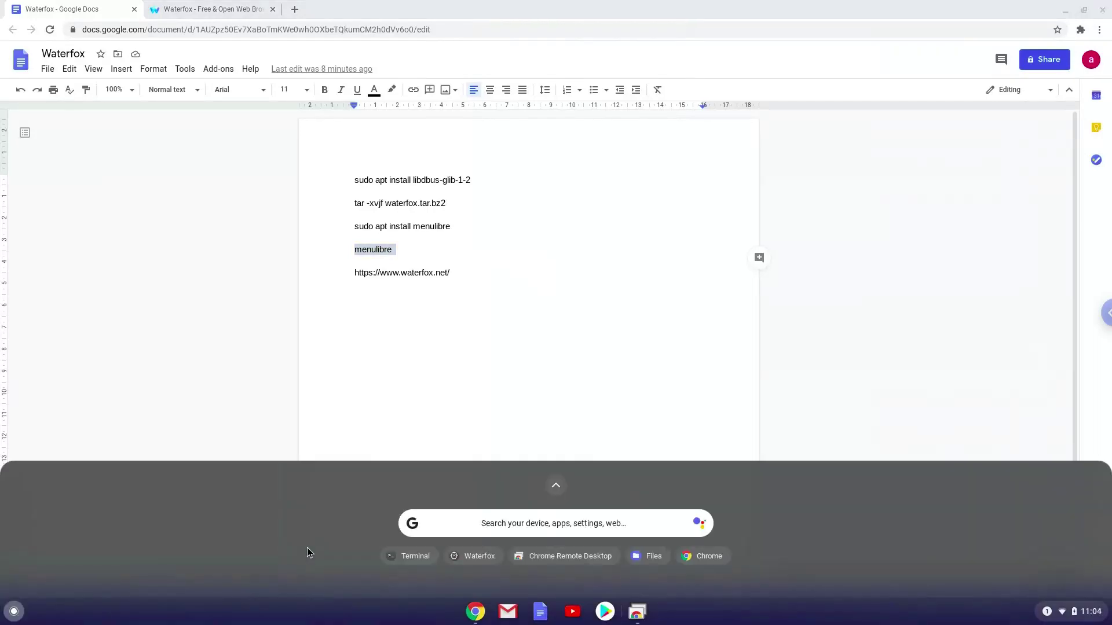
pyautogui.click(554, 483)
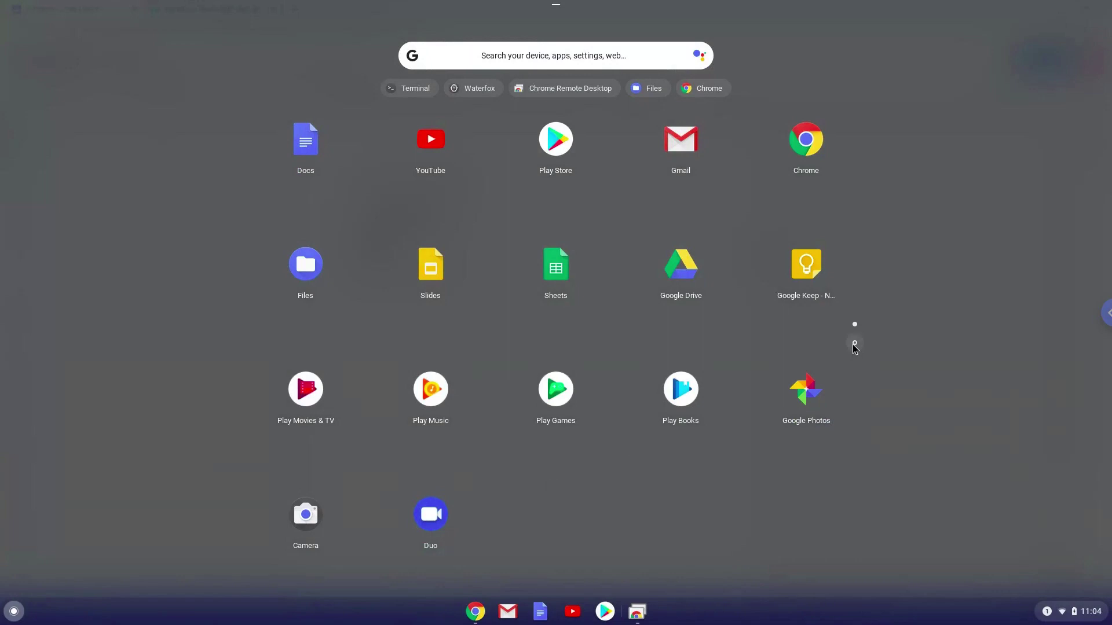
pyautogui.click(853, 343)
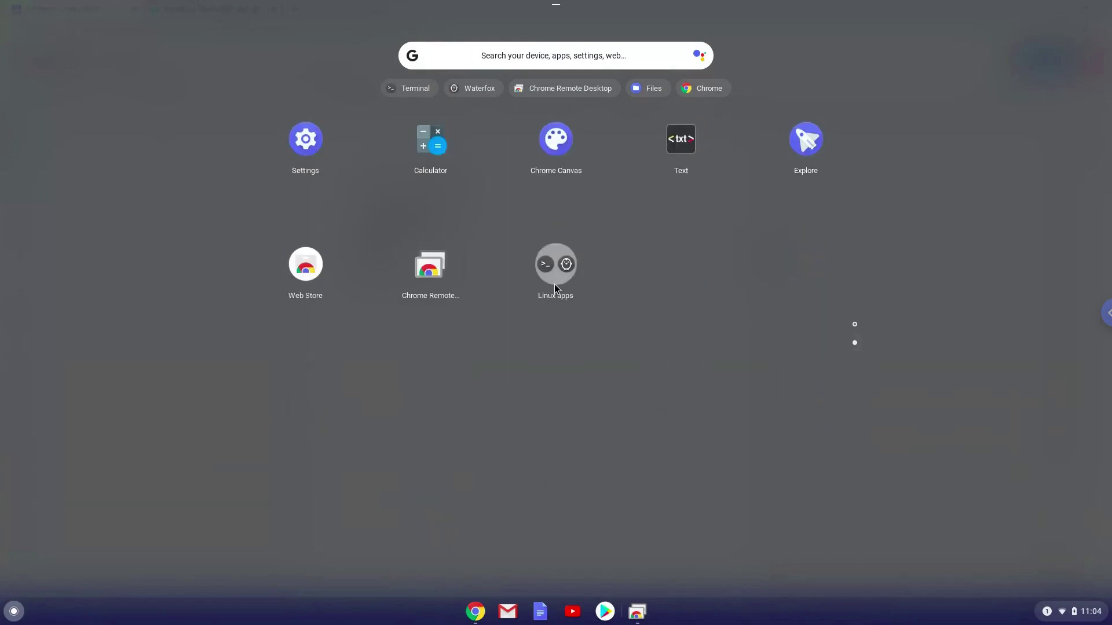
pyautogui.click(554, 285)
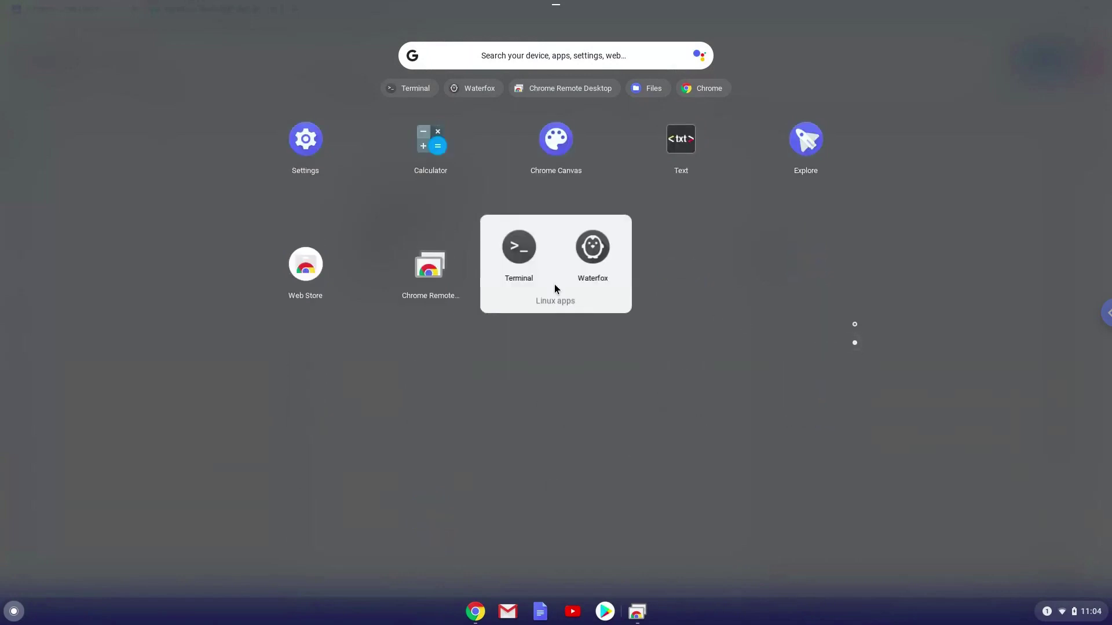
pyautogui.click(596, 254)
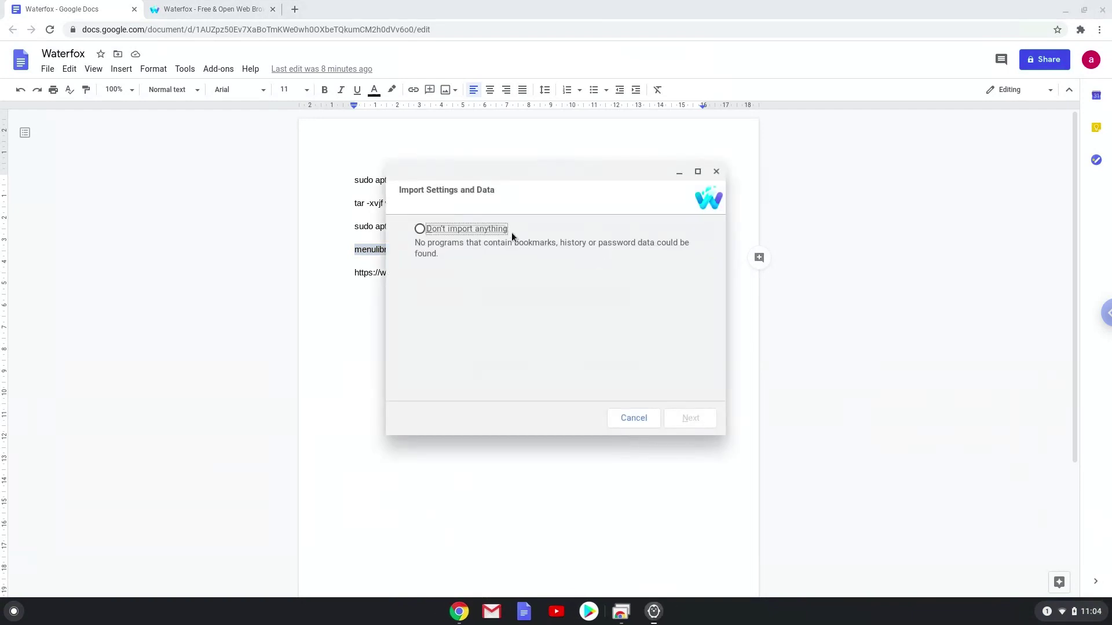
# Choose 'Don't import anything' and cancel the import wizard to open the browser.
pyautogui.click(484, 228)
pyautogui.click(653, 419)
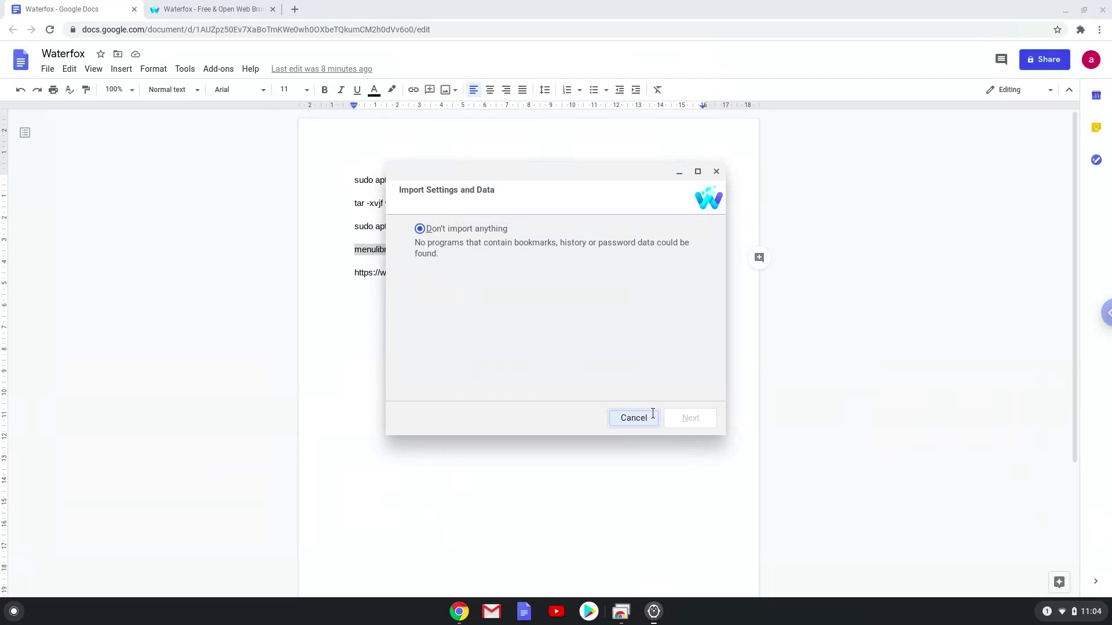